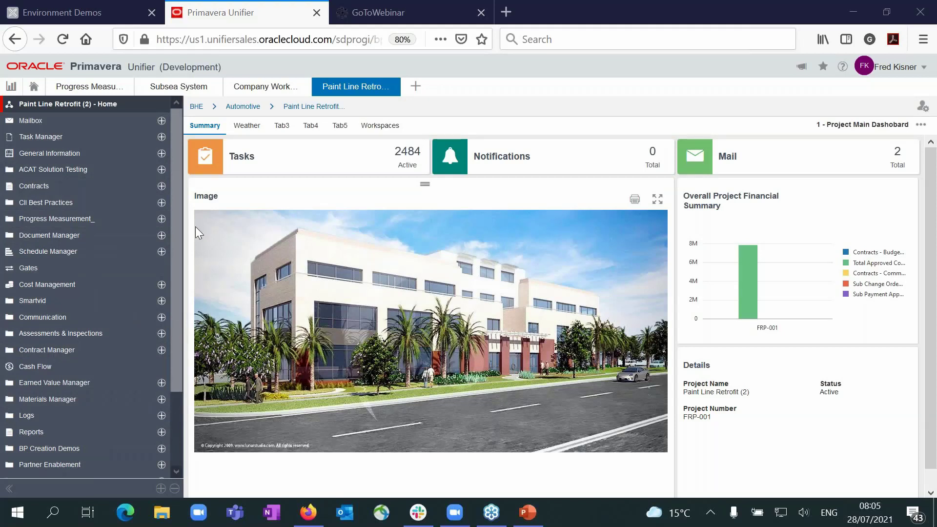
- Open the project's task list grouped by business process and expand the Action Items group
click(162, 138)
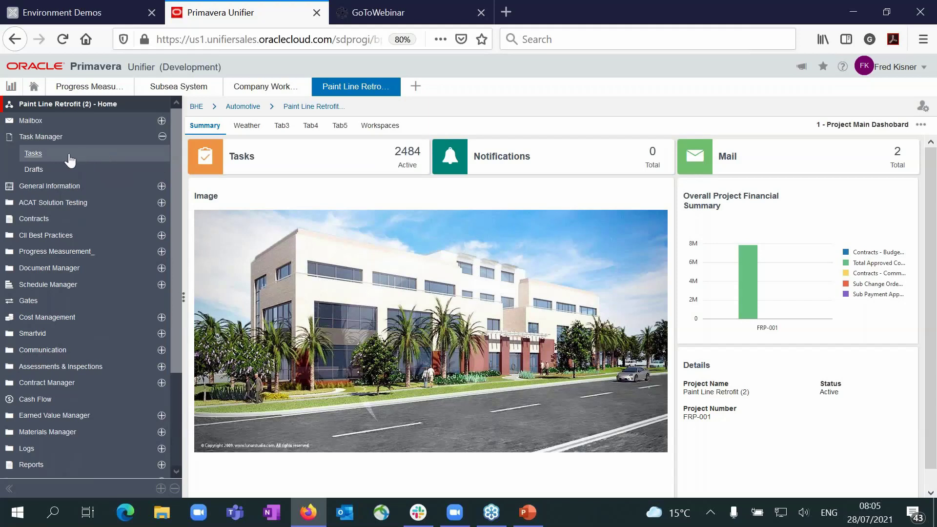
click(40, 156)
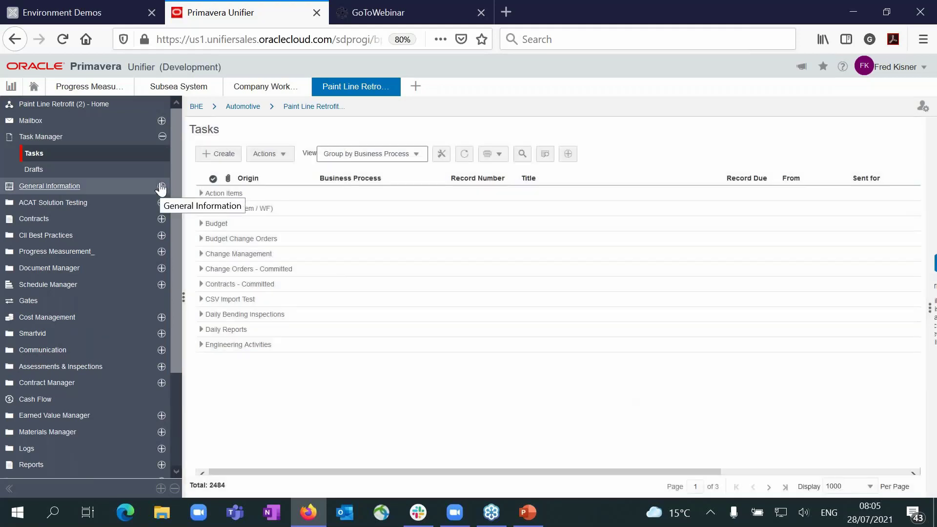
click(201, 194)
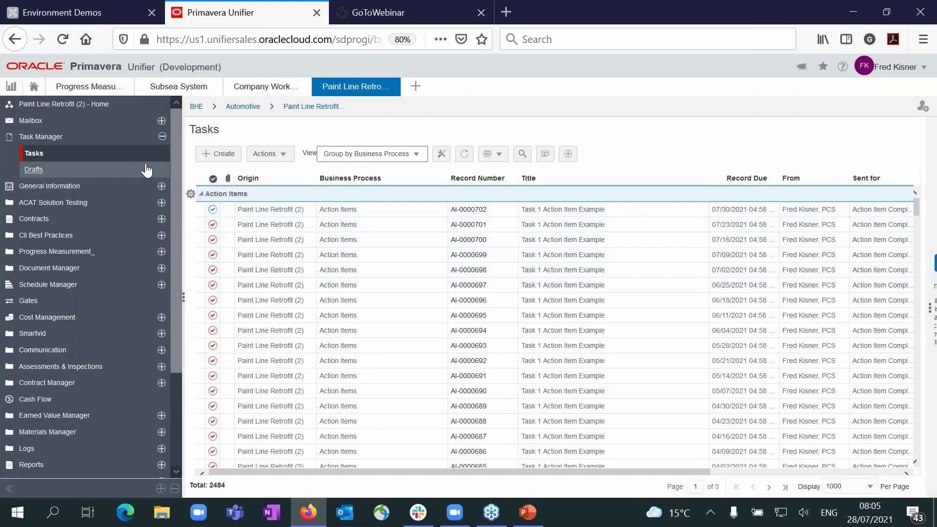
click(162, 137)
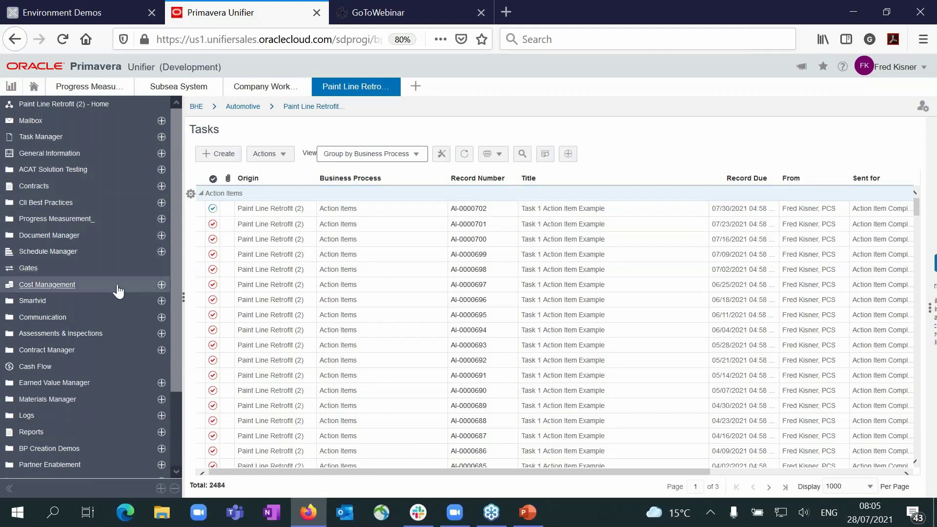
- Open the "Cracked Floors" record RFI-0001 from the contractor RFIs in the RFI Manager under Communication
click(162, 317)
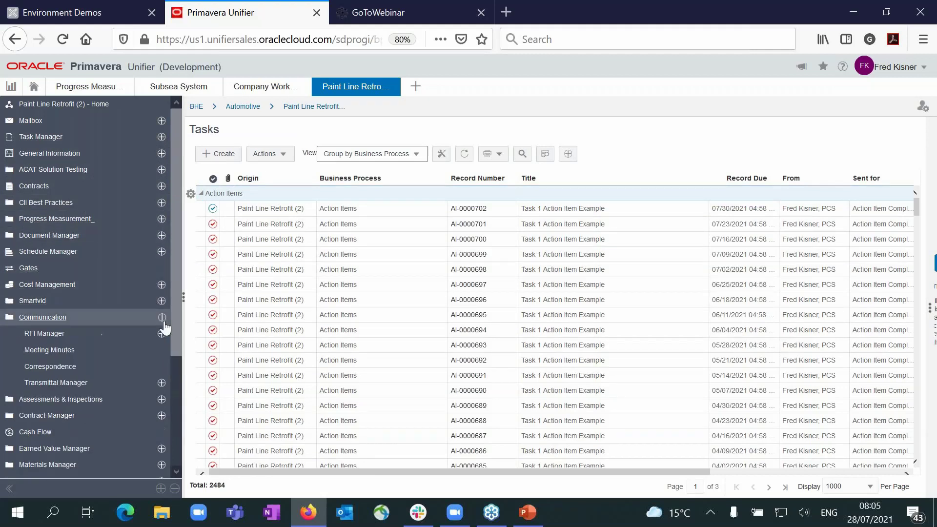
click(56, 335)
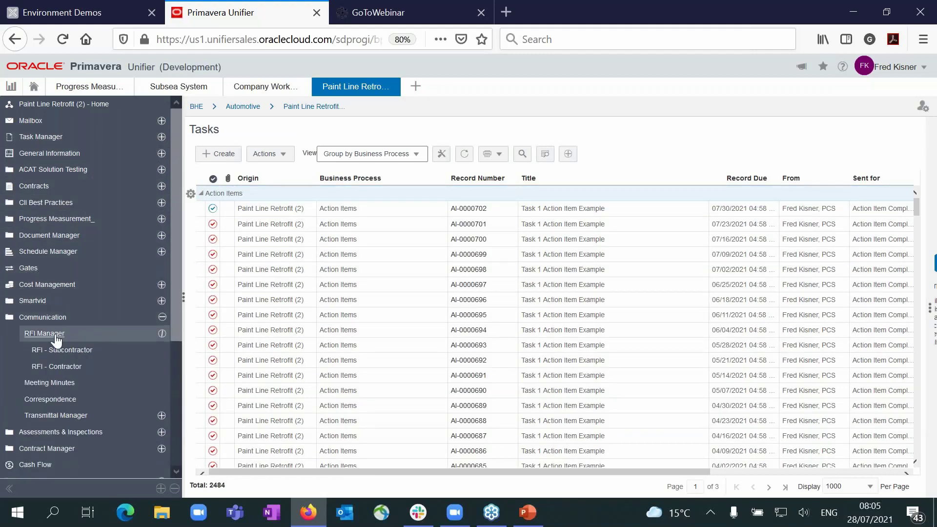
click(74, 367)
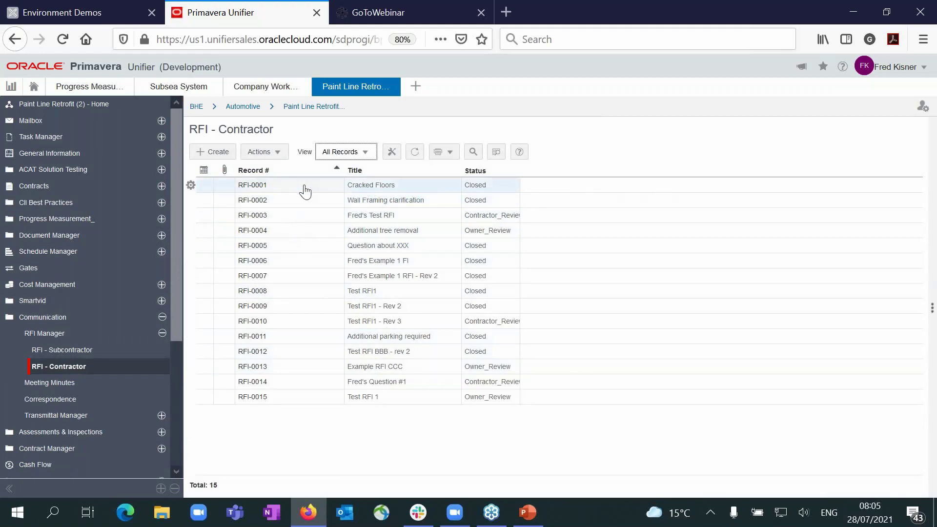
click(265, 186)
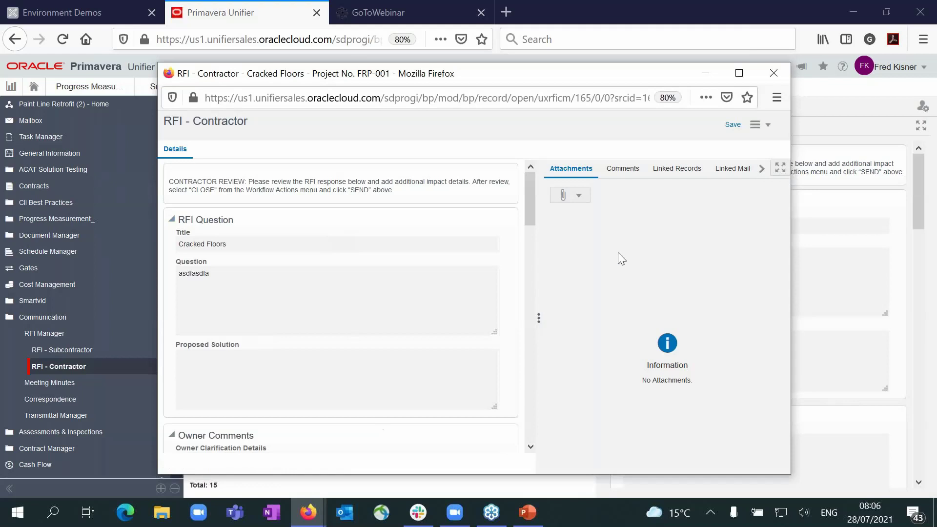
- View the RFI's workflow progress as a graphic from its creation step to the end, and close the record
click(763, 169)
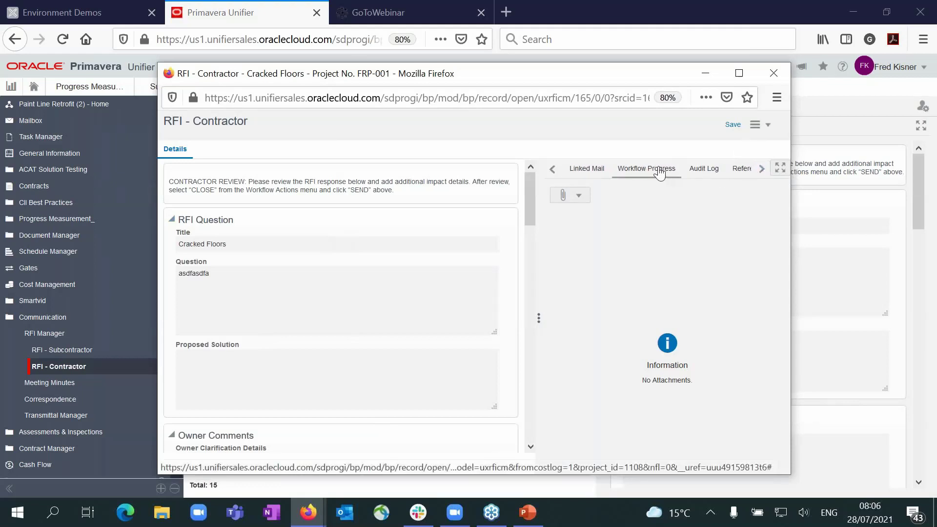
click(660, 170)
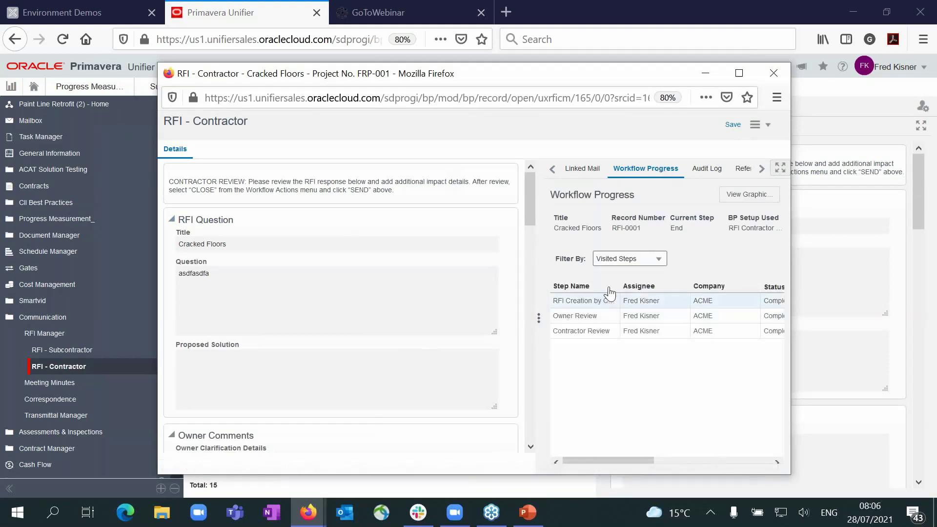
click(748, 196)
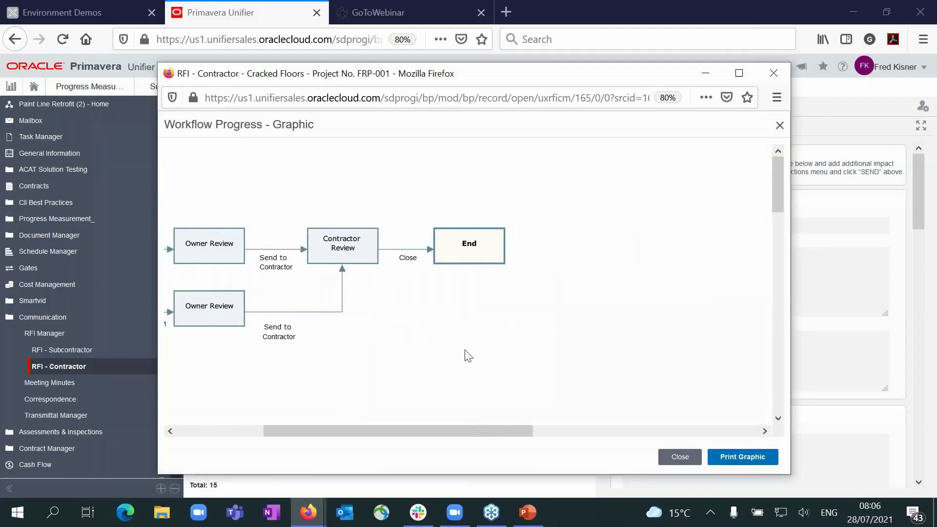
click(238, 430)
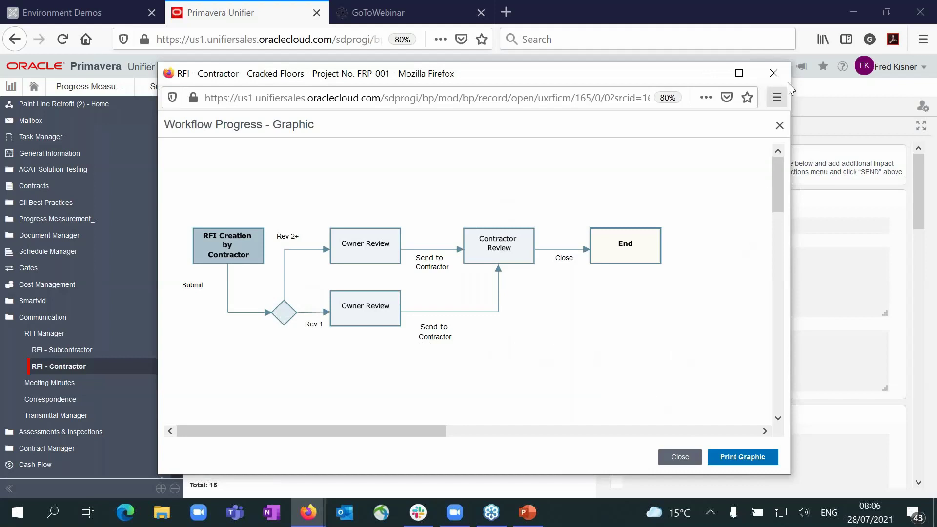
click(775, 72)
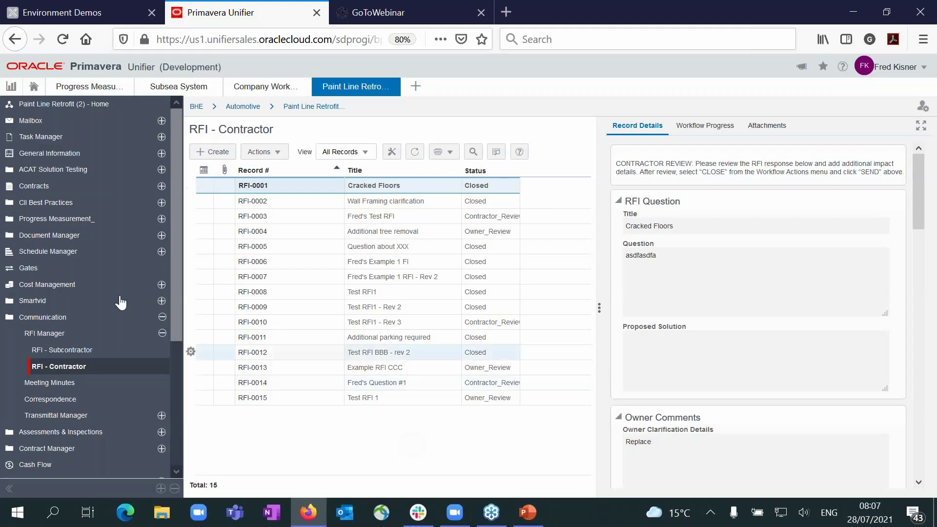
- View the project's Materials register in the Materials Manager, with the Communication and Materials Manager groups collapsed again
click(162, 317)
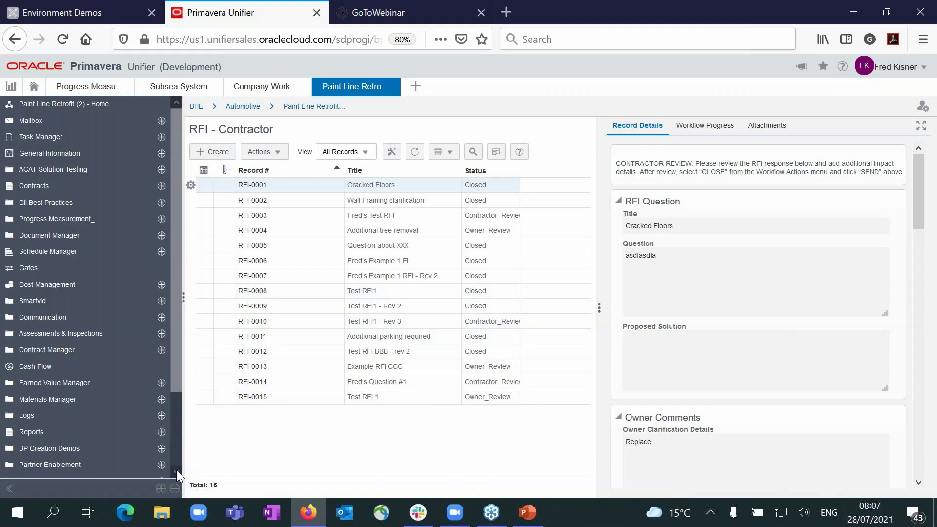
click(161, 402)
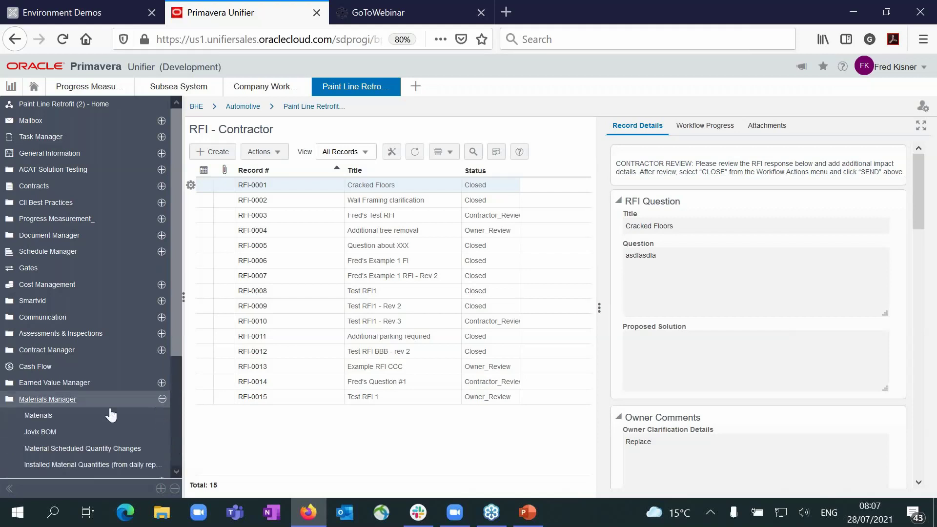
click(49, 415)
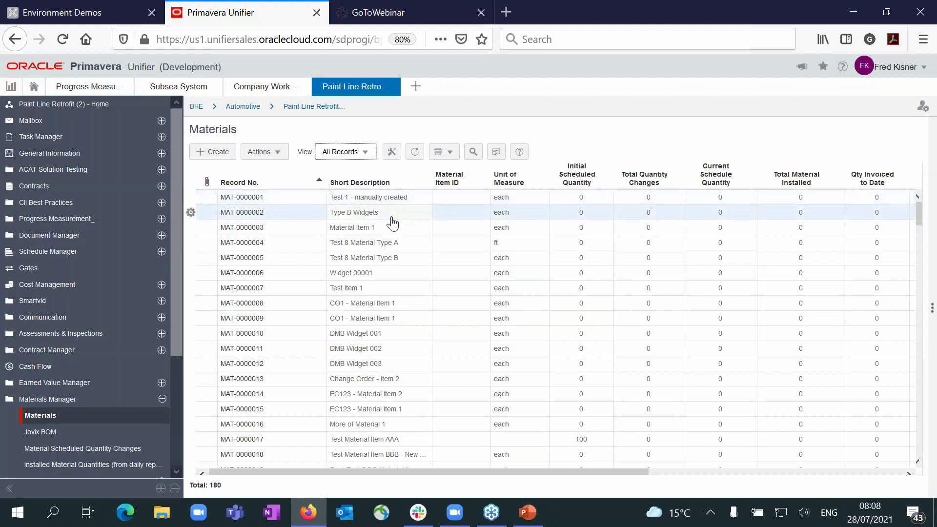
click(163, 400)
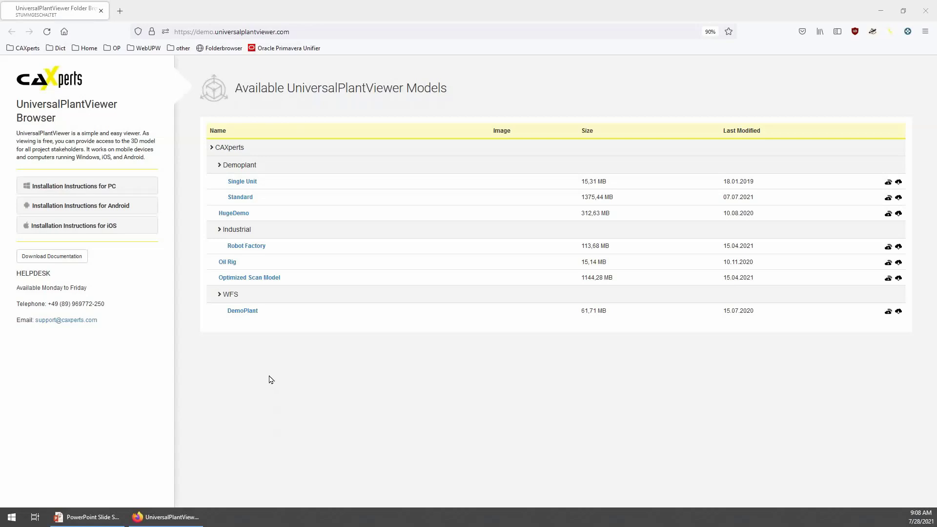
- In the UniversalPlantViewer model browser, open the Standard Demoplant model and view its platforms and vessels from above
click(242, 199)
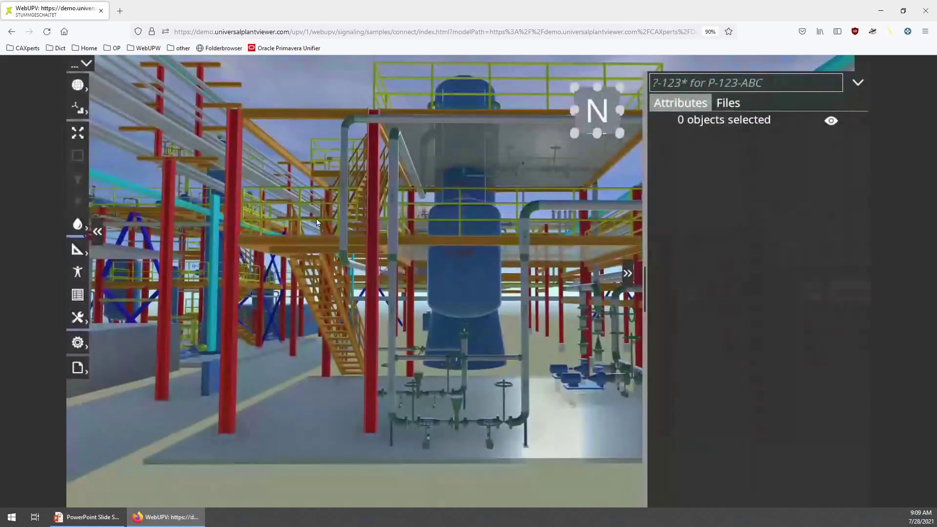
drag(463, 283, 255, 294)
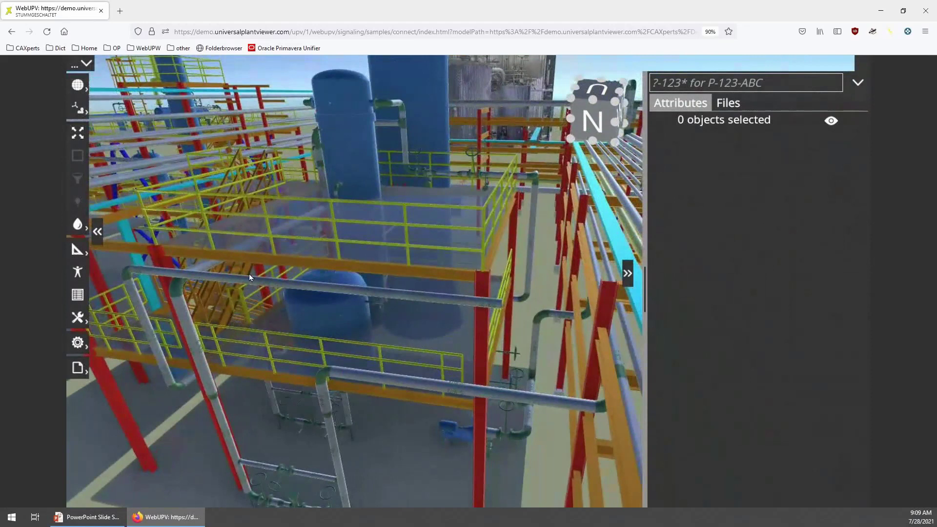
drag(313, 304, 314, 302)
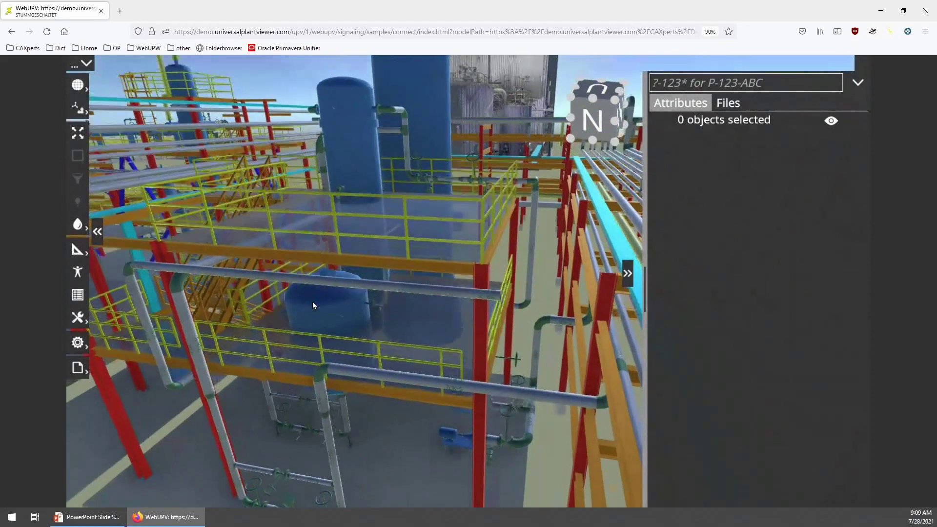
- Open the HugeDemo model from the folder browser in a new browser tab and view the whole plant from afar
click(120, 11)
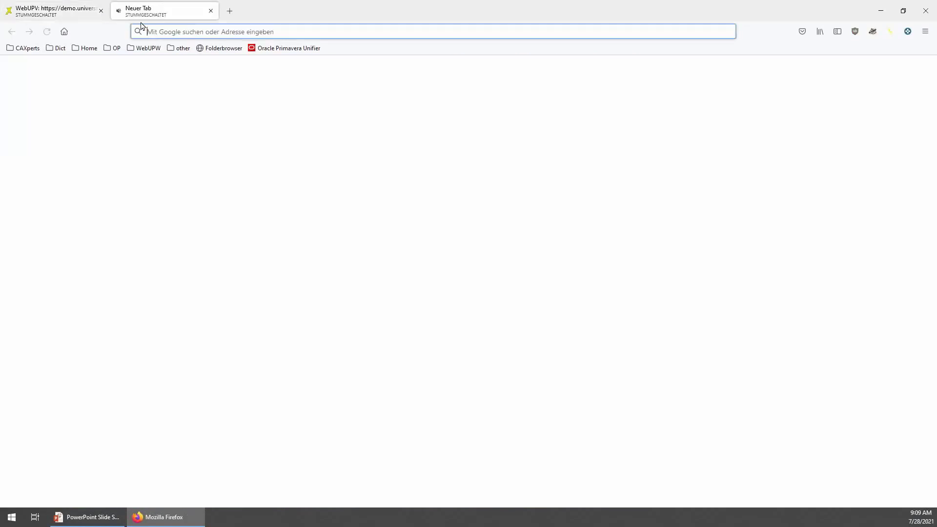
click(208, 49)
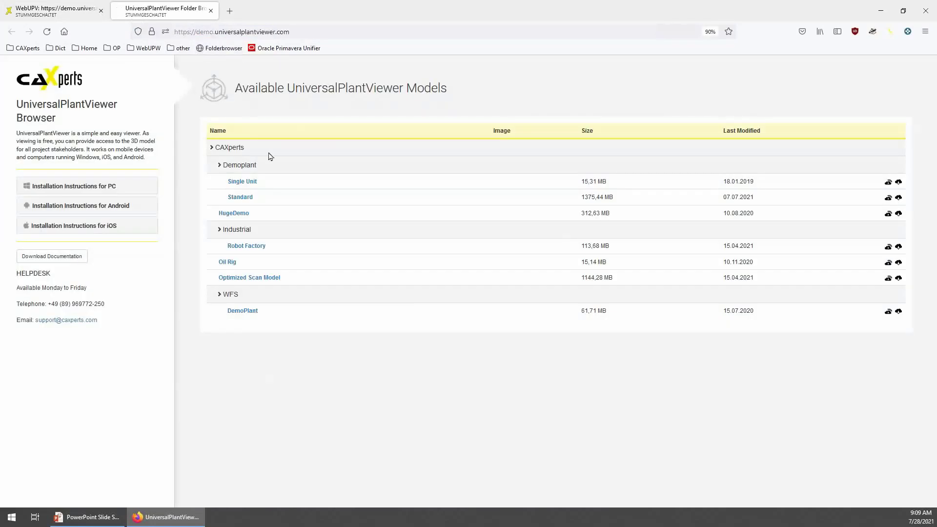
click(241, 213)
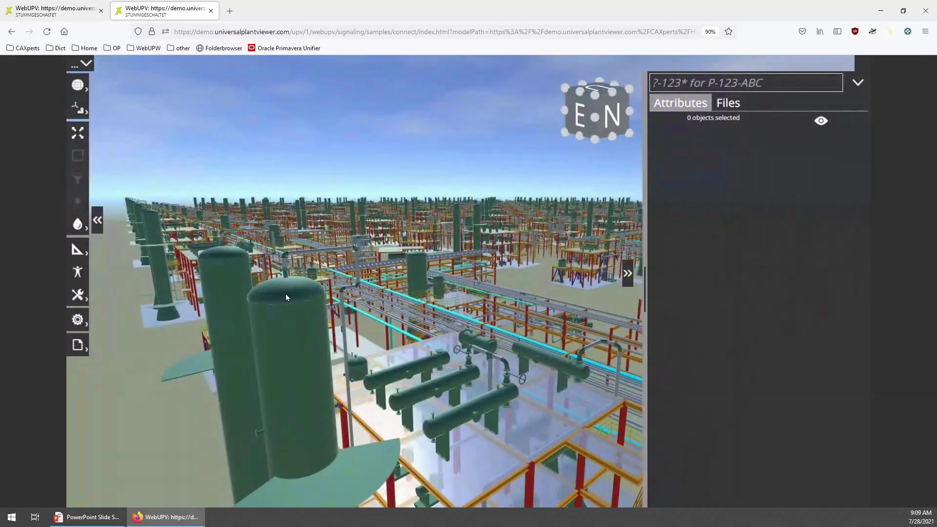
scroll(293, 342, down, 3)
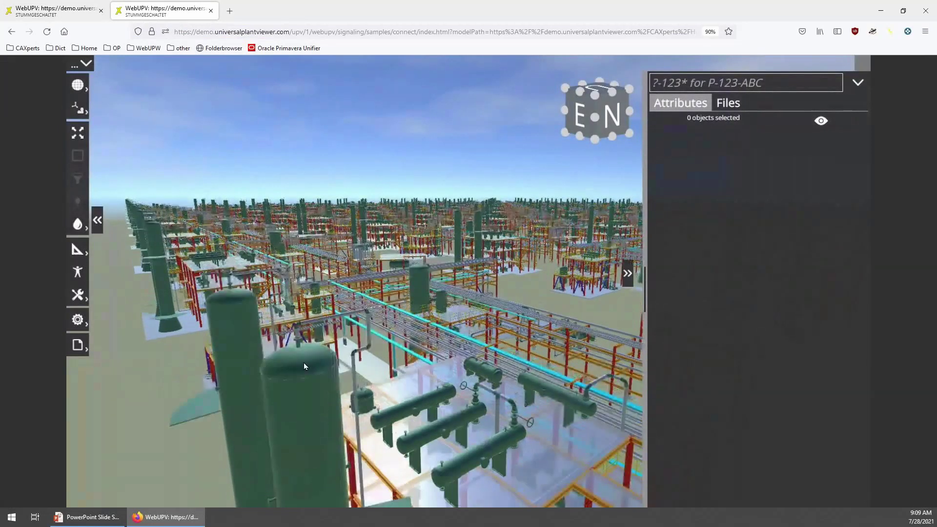
scroll(318, 359, down, 3)
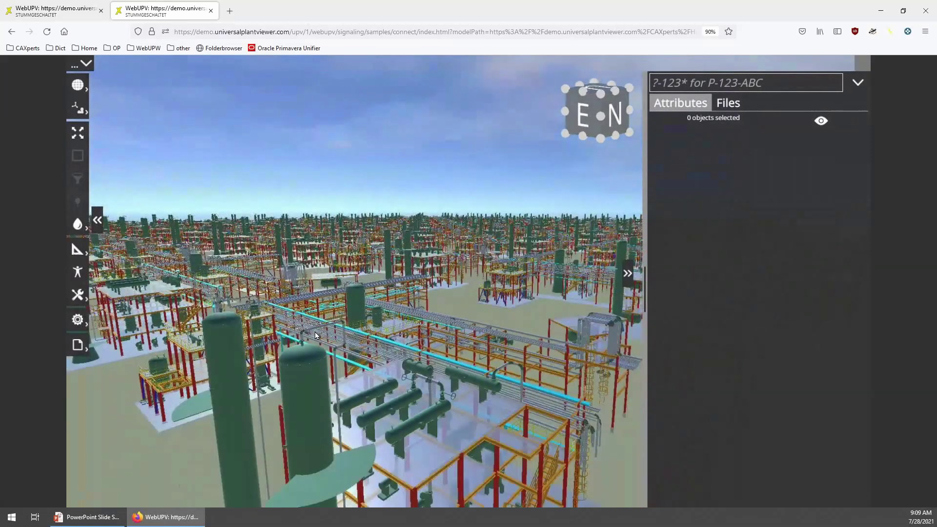
scroll(314, 334, down, 3)
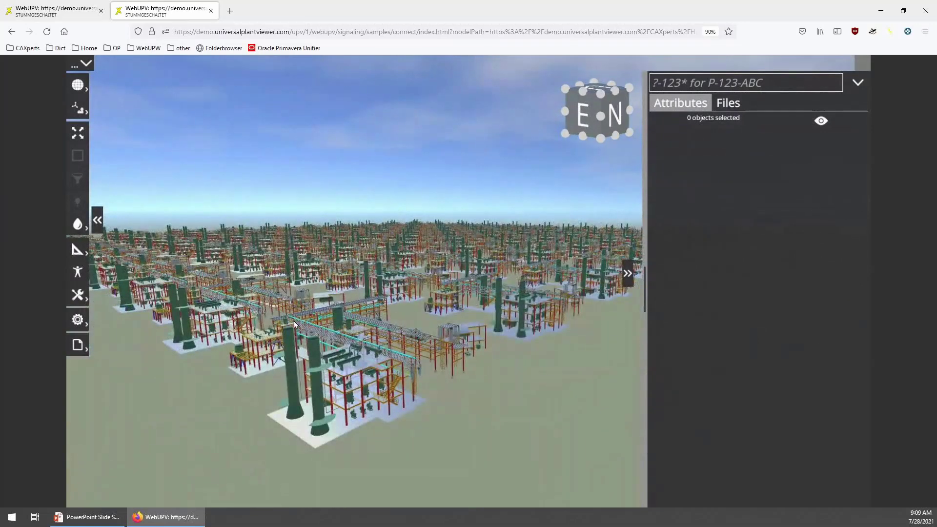
- Open the Robot Factory model from the folder browser in another tab and view its yellow robot arms up close
click(228, 49)
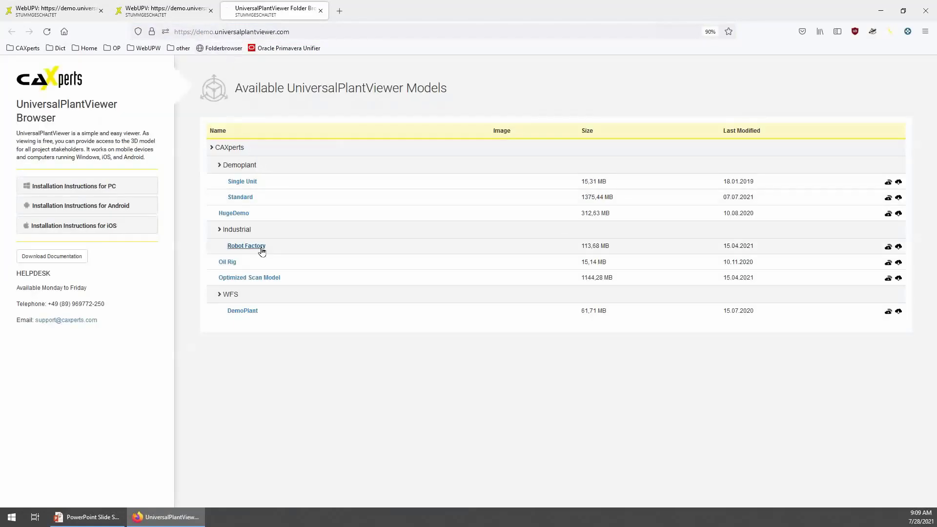
click(260, 247)
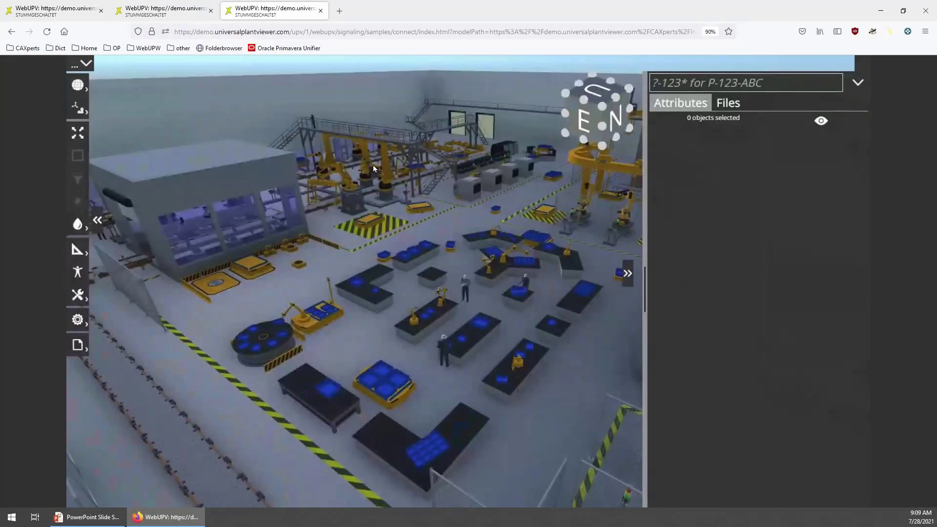
scroll(373, 165, up, 10)
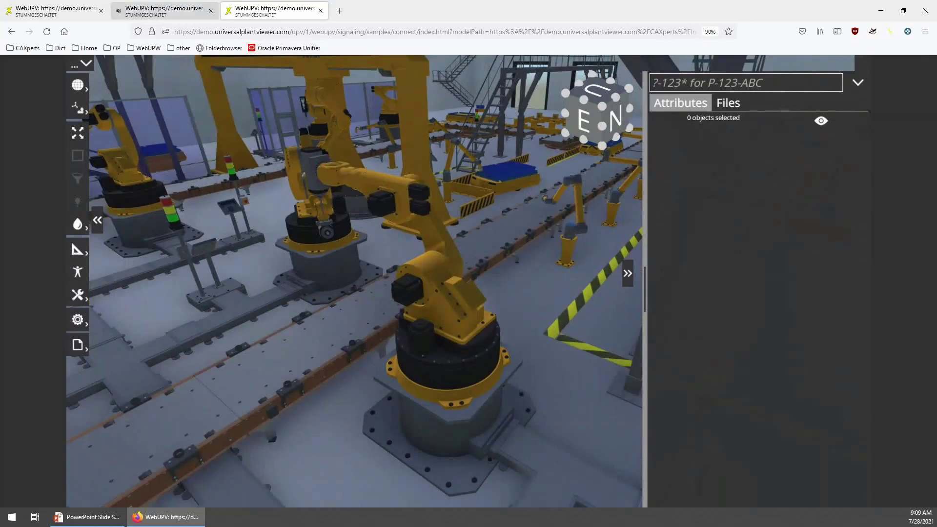
- Return to the Standard Demoplant model and select the blue vessel beneath the upper platform to show its attributes
click(147, 12)
click(77, 15)
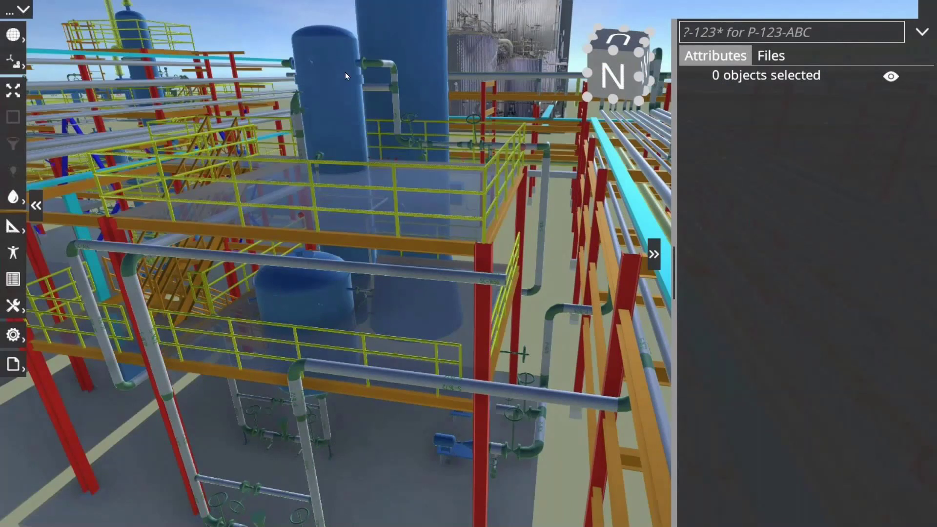
click(307, 292)
scroll(361, 212, up, 2)
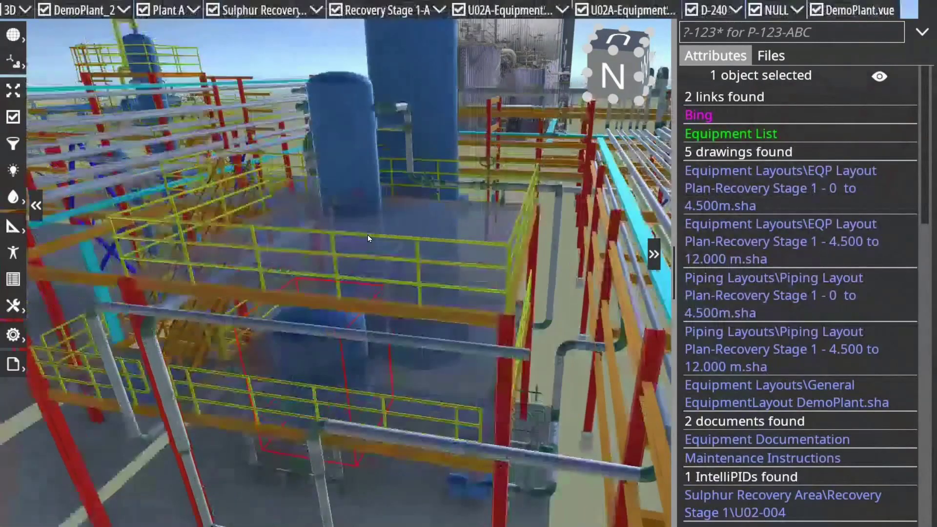
- Select the scanned chimney stack at the far end of the plant and view it up close with its attributes
scroll(368, 236, down, 5)
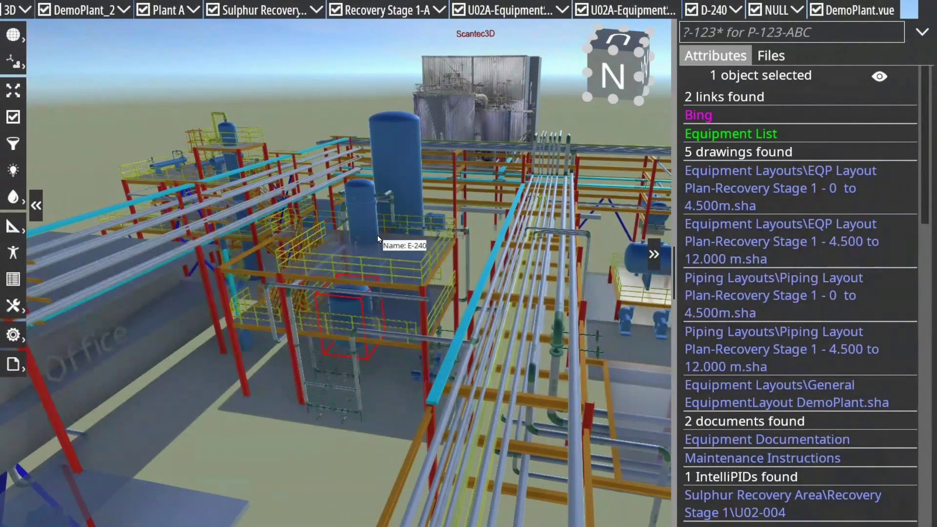
drag(379, 236, 455, 242)
scroll(338, 230, down, 5)
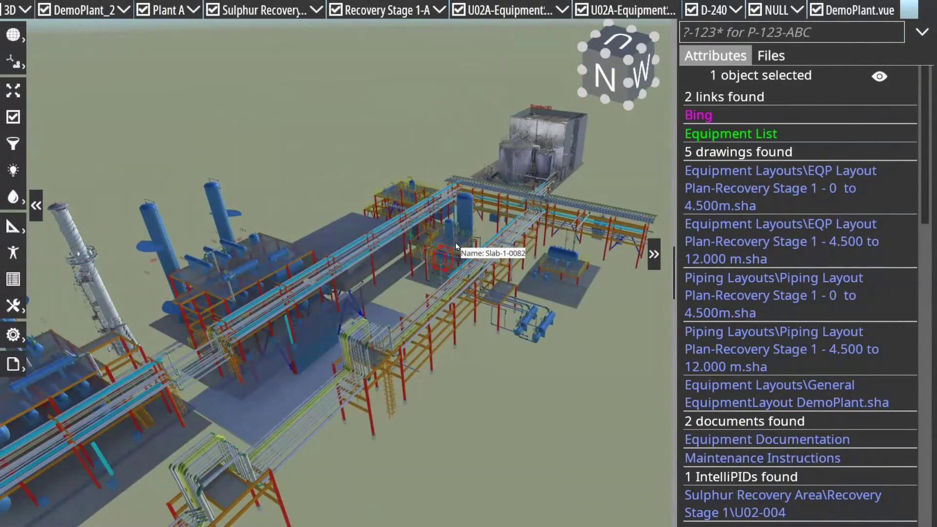
click(104, 295)
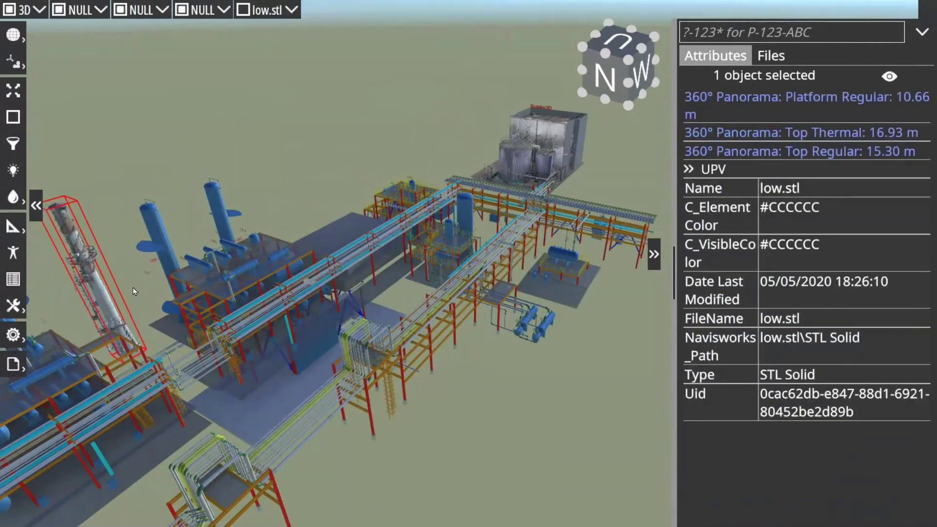
scroll(63, 254, up, 5)
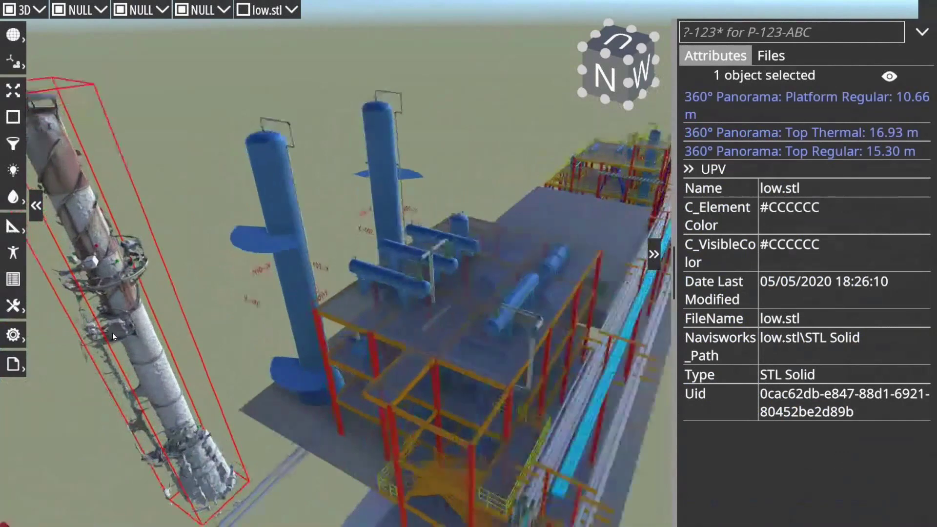
- Move from the scanned chimney stack into the scanned Scantec3D tank building and examine its interior piping up close
drag(113, 333, 71, 310)
scroll(243, 267, up, 2)
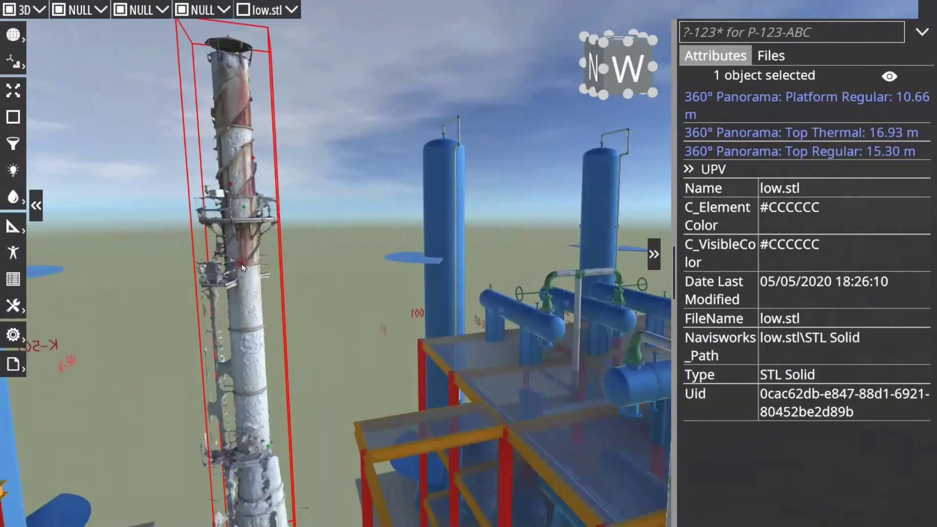
drag(243, 268, 121, 300)
drag(297, 324, 556, 269)
scroll(584, 221, up, 3)
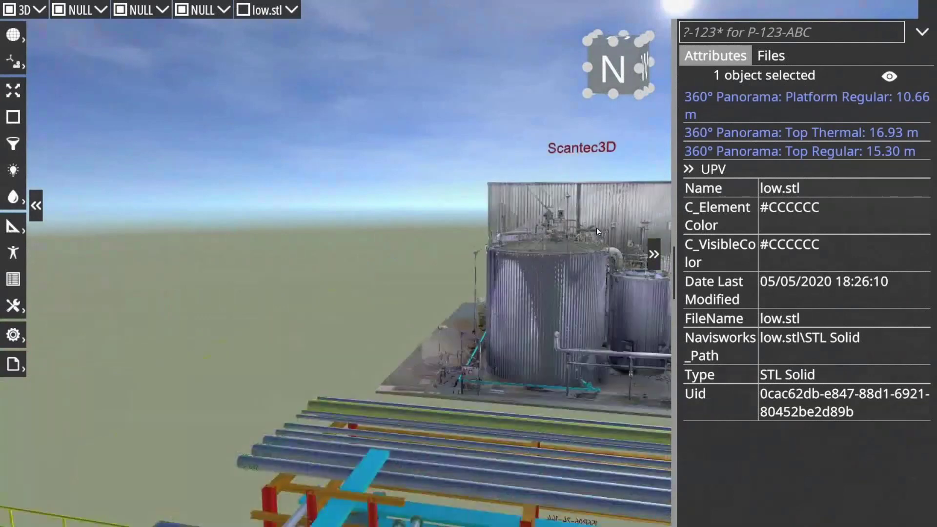
scroll(596, 228, up, 6)
scroll(606, 250, up, 4)
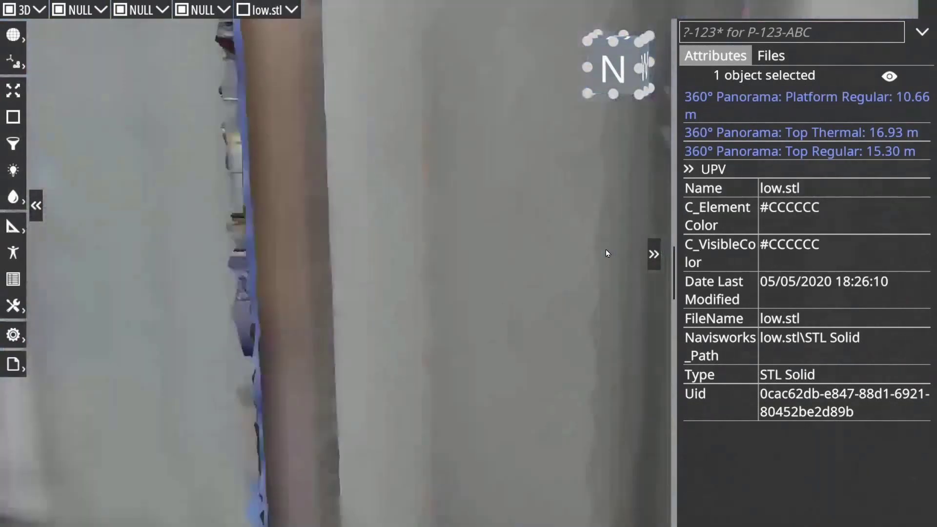
drag(511, 260, 353, 251)
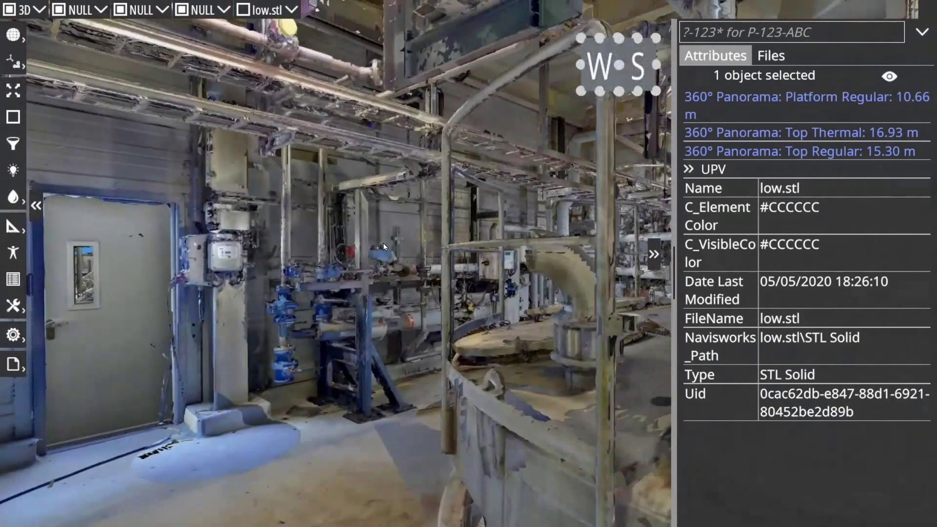
scroll(560, 228, up, 4)
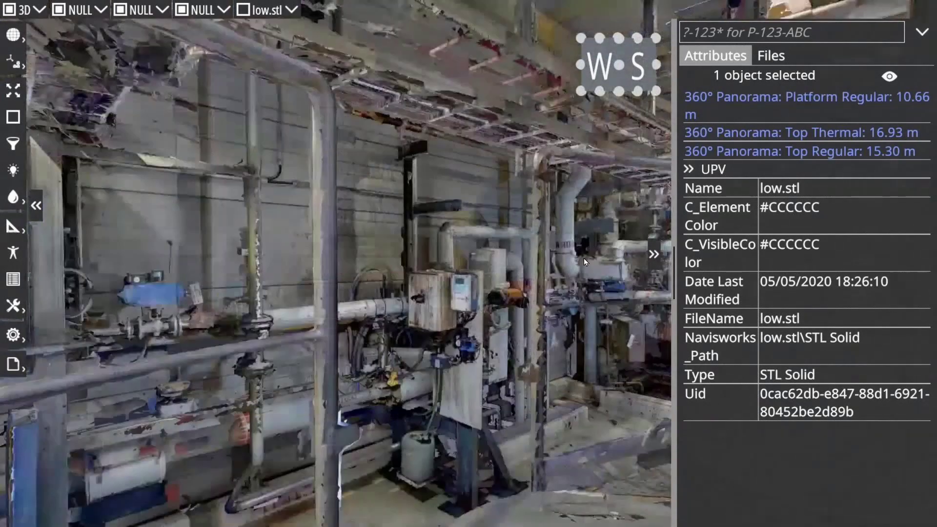
drag(518, 275, 475, 273)
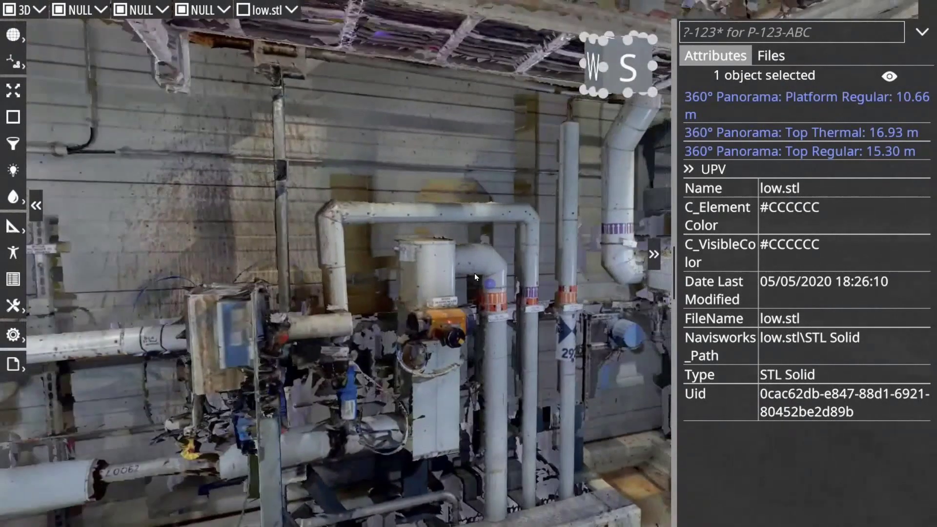
- Search the model for d240 and show the objects matching by name in the 3D view
click(763, 36)
text(d240)
key(Return)
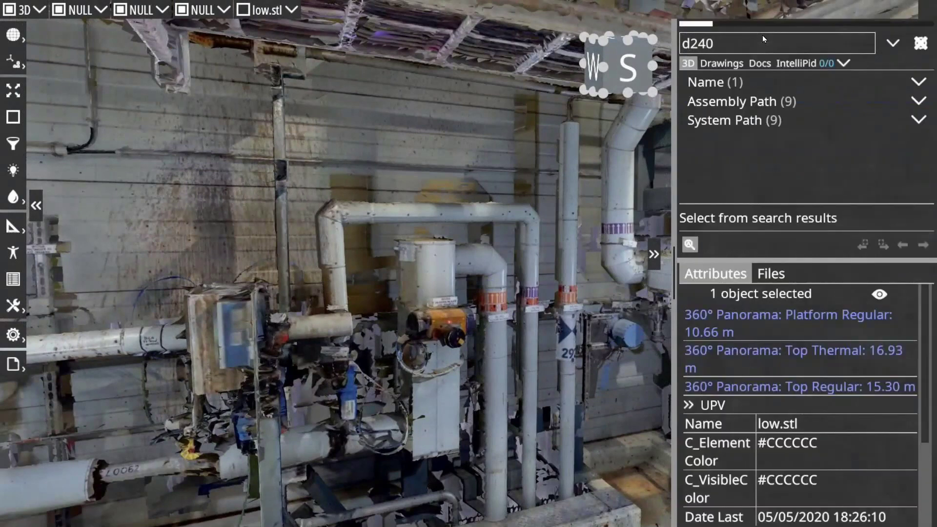
click(734, 81)
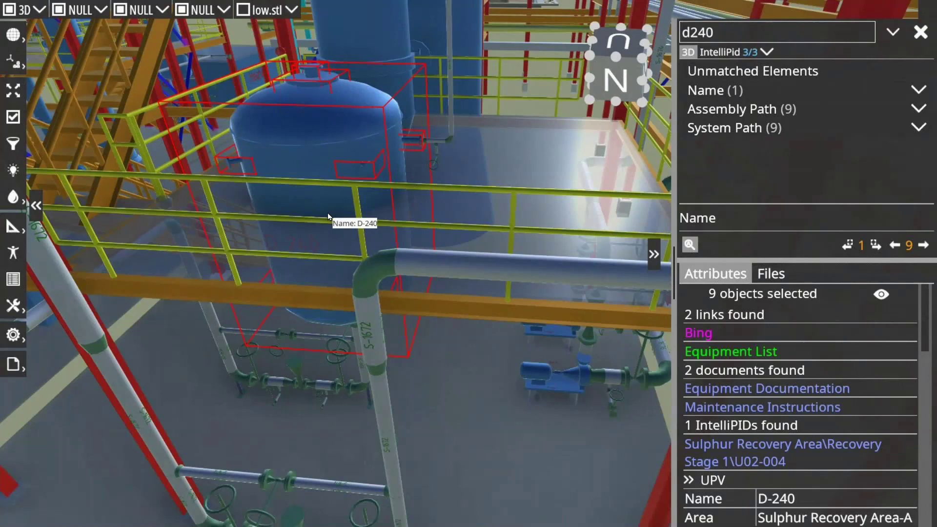
- Select control valve CV-003 on the piping below the vessel, clear the search, and view the valve's linked data sheet
drag(297, 354, 334, 232)
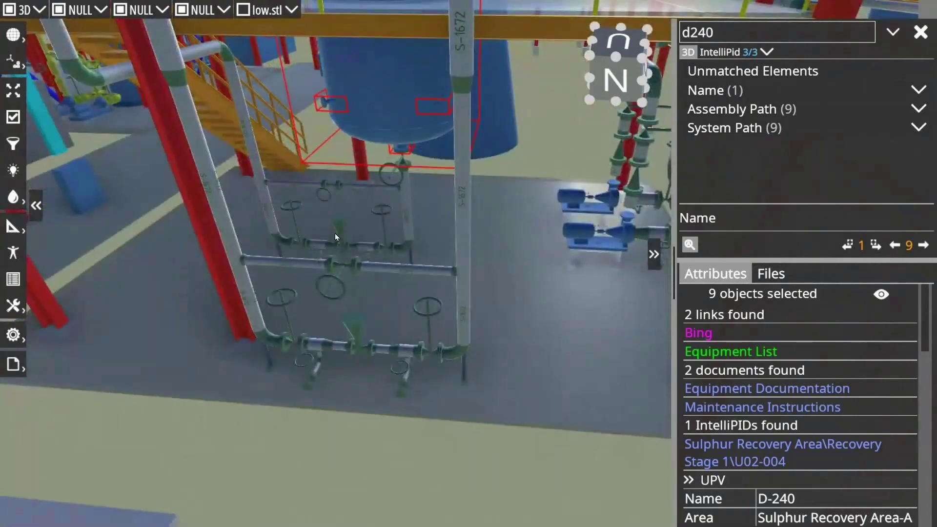
click(355, 329)
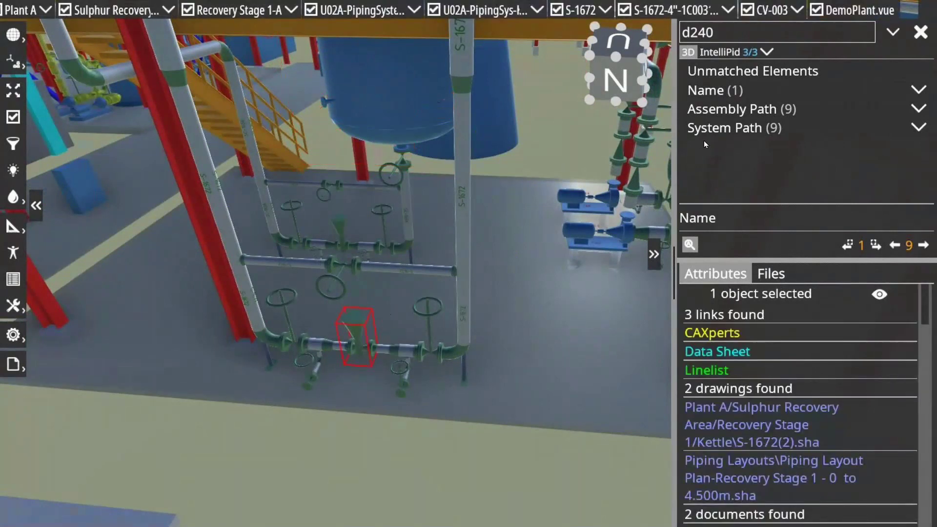
click(921, 33)
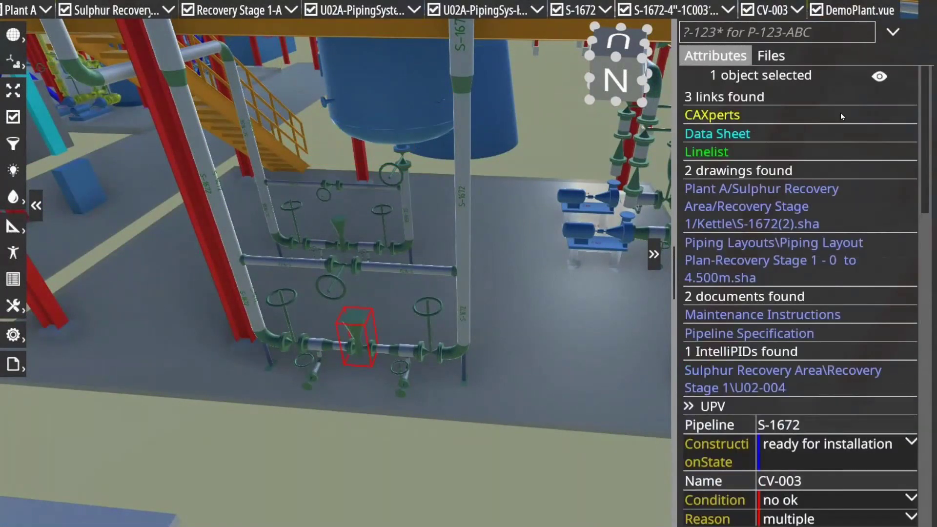
click(737, 137)
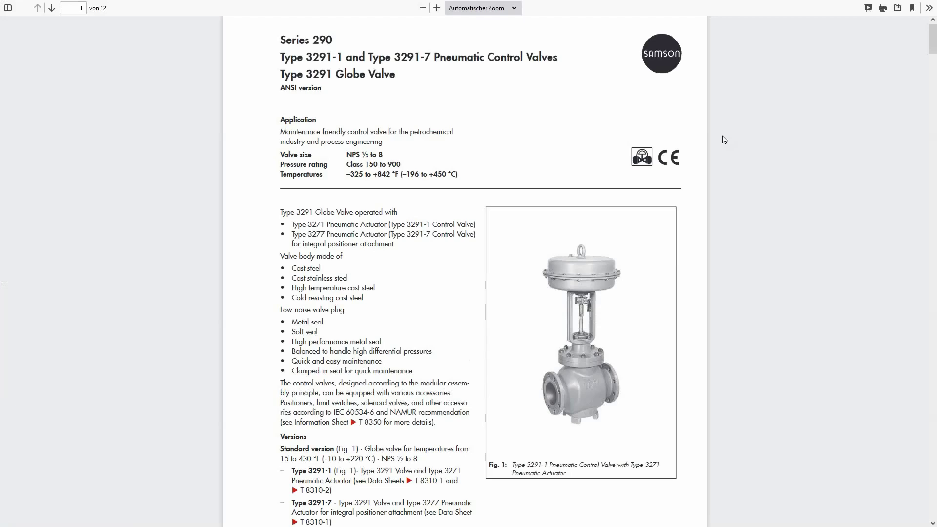
key(Escape)
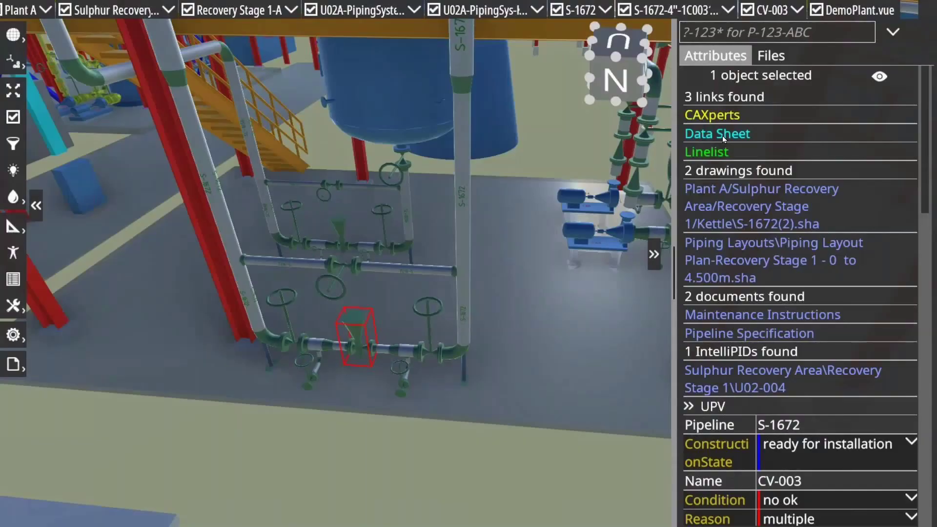
- Open the linked isometric drawing S-1672(2).sha and locate its stem-up valve in the 3D model
click(717, 204)
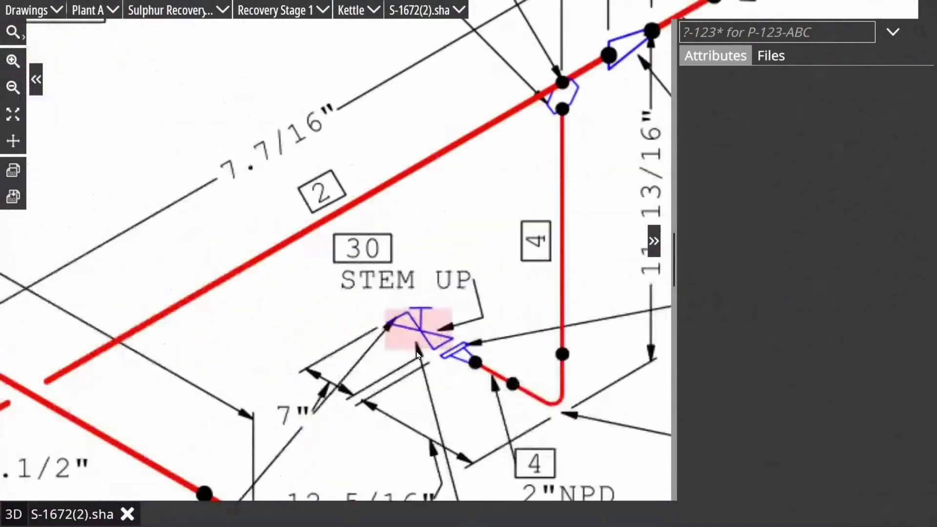
click(414, 337)
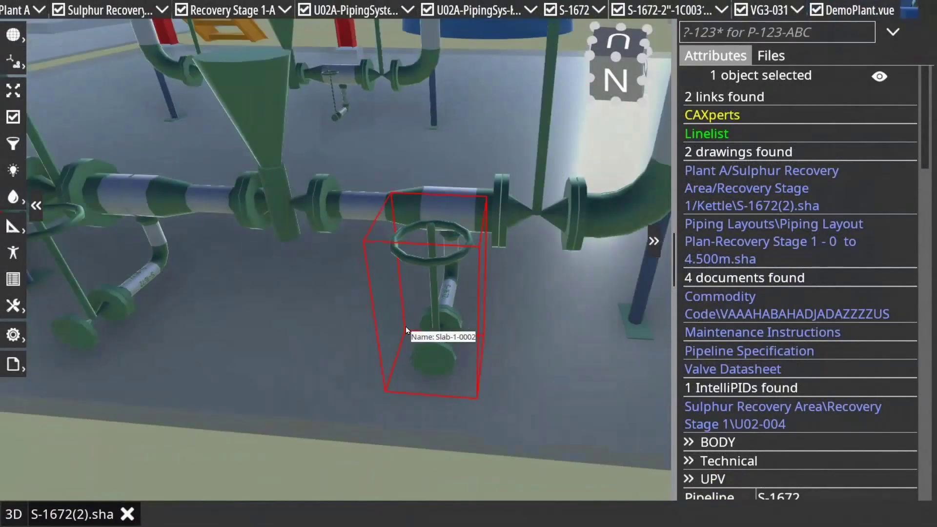
- Open the valve's linked IntelliPID drawing U02-004 and review the attributes of pump P-102B
click(701, 409)
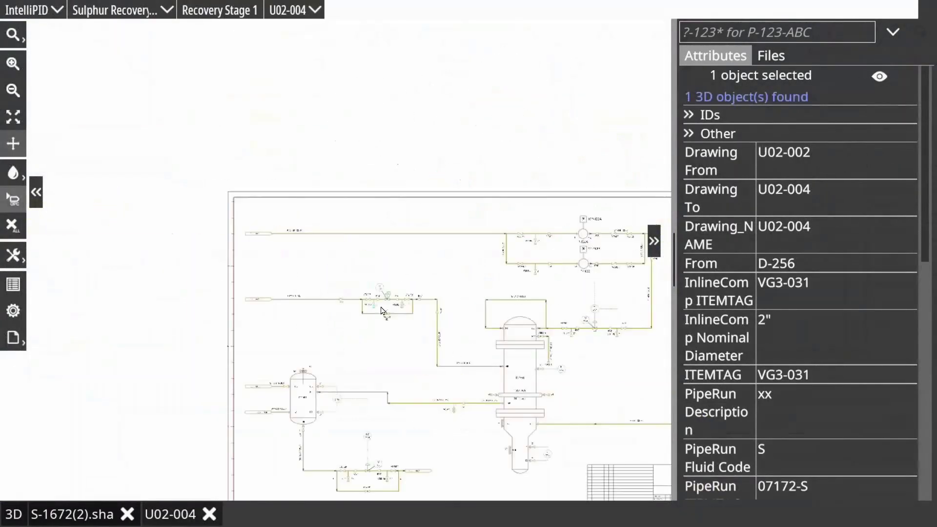
scroll(530, 293, up, 5)
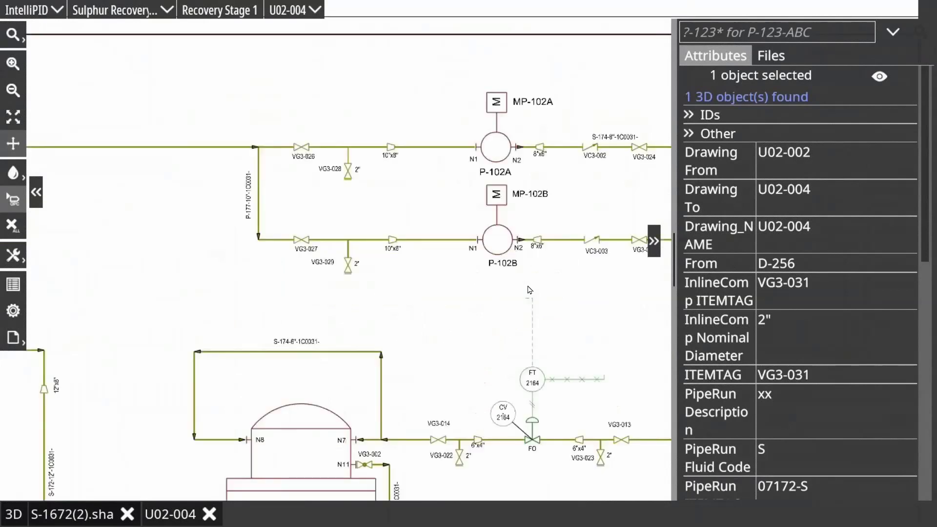
click(502, 238)
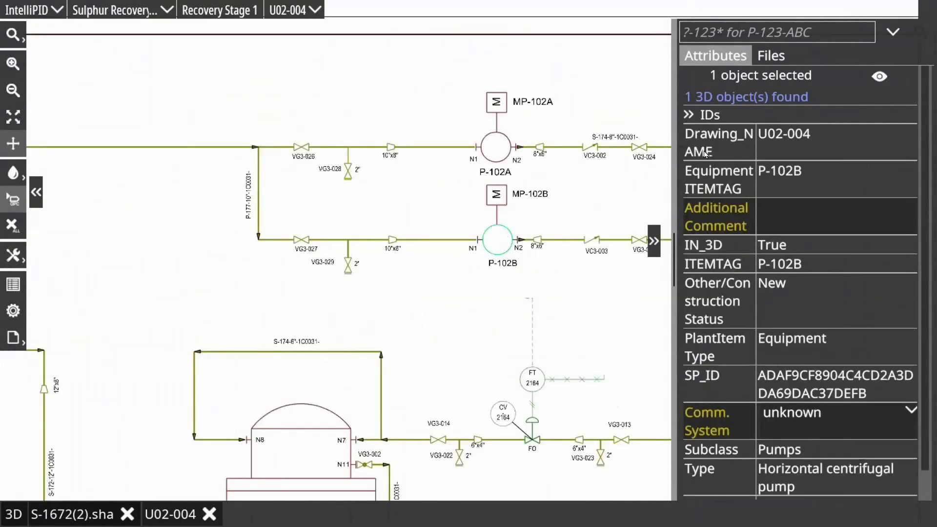
scroll(828, 333, down, 1)
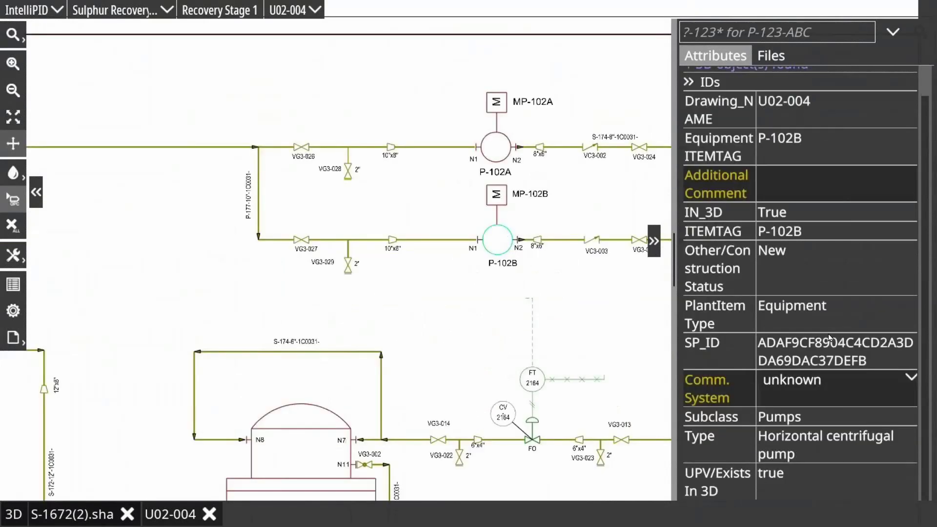
scroll(828, 334, up, 1)
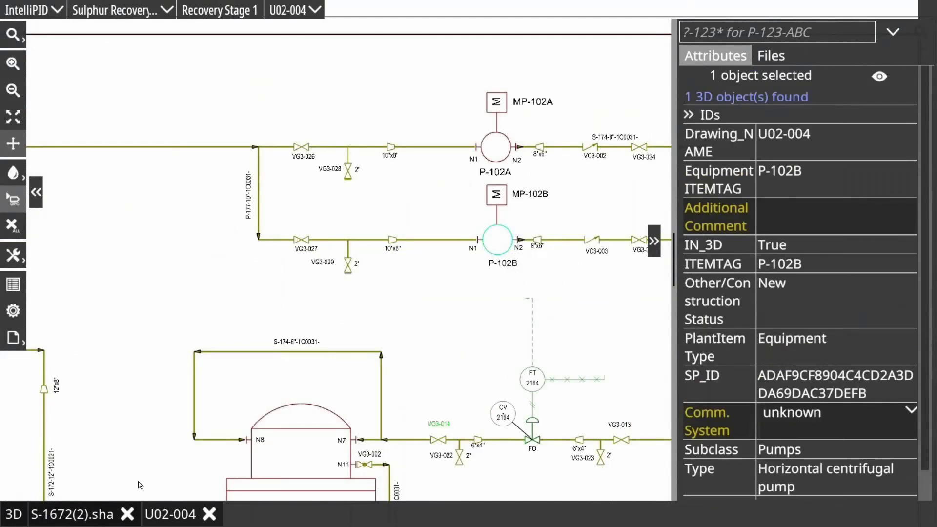
- Return to the 3D model and select floor slab Slab-1-0002 together with column T-240
click(12, 515)
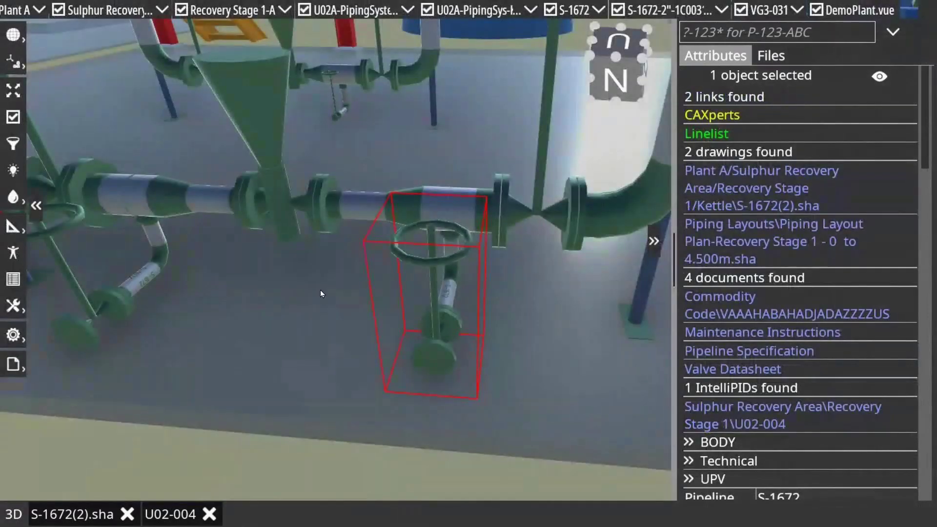
scroll(308, 304, down, 10)
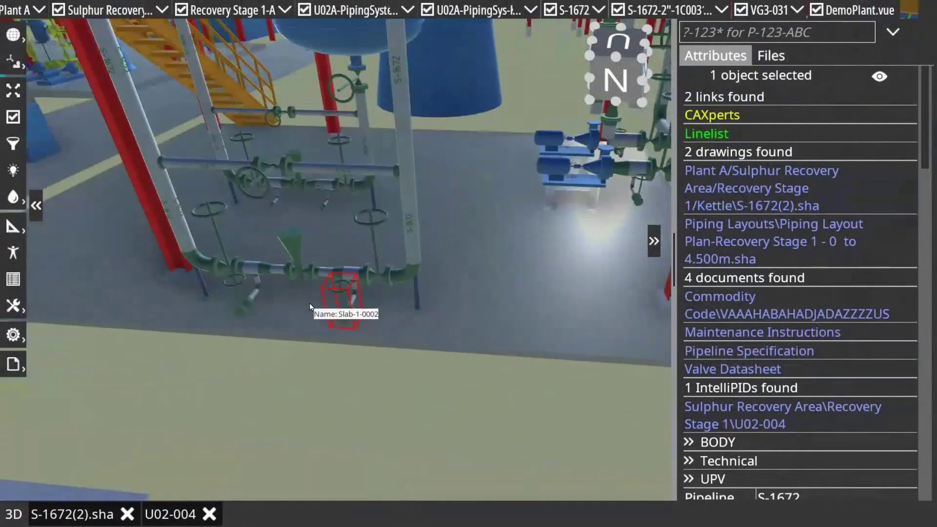
scroll(338, 351, down, 10)
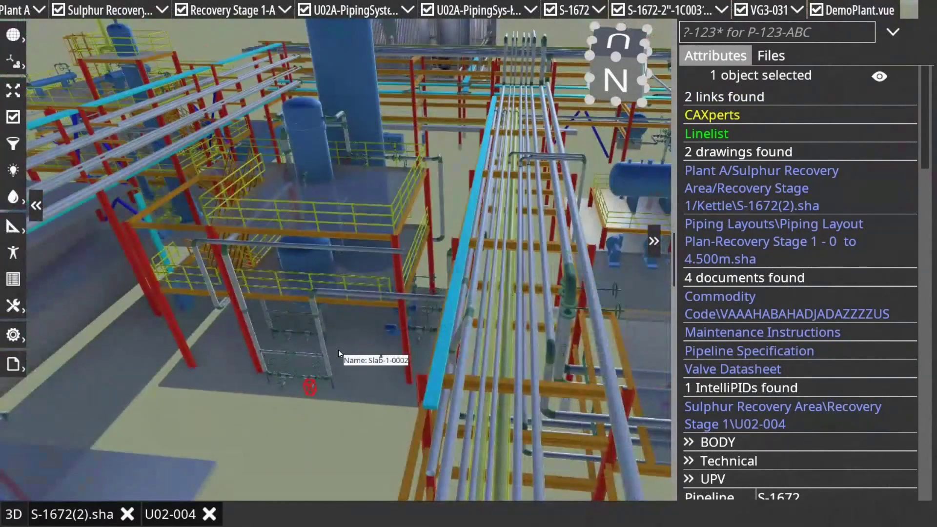
click(338, 351)
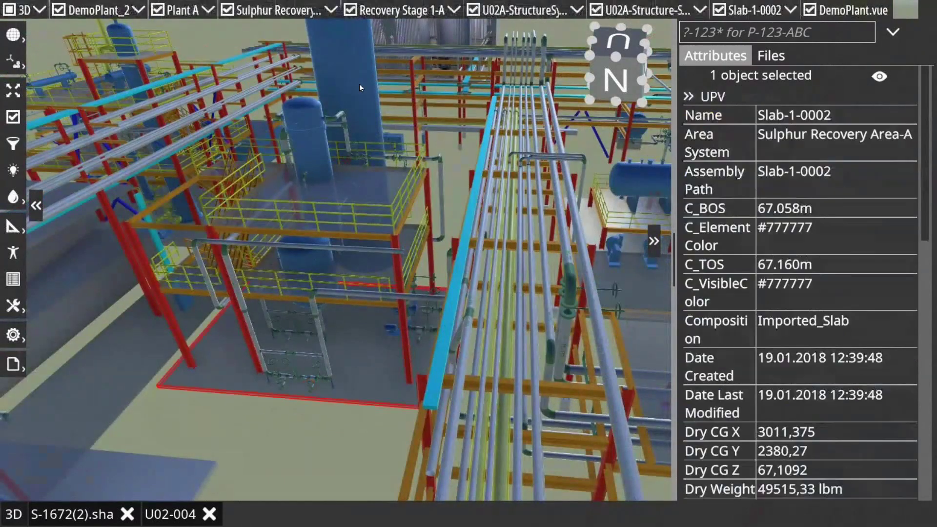
ctrl+click(359, 83)
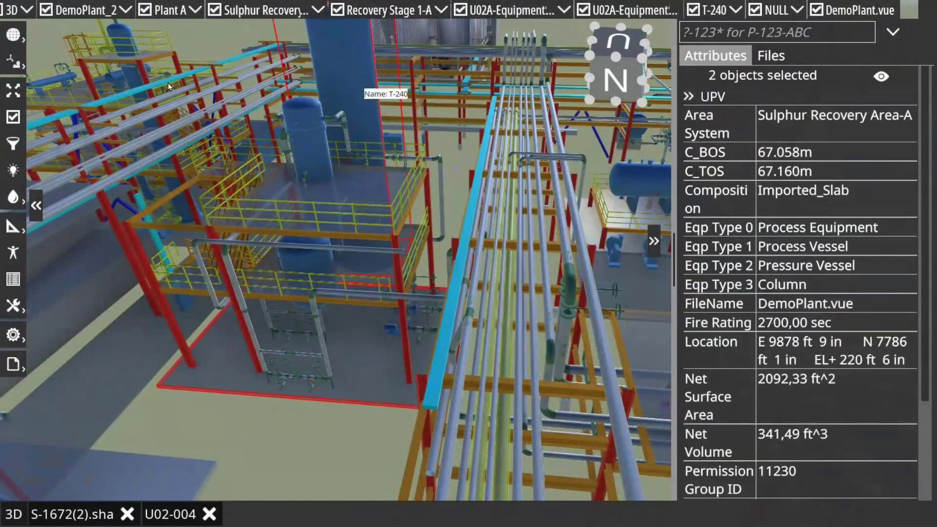
- Isolate the plant section enclosing the selected slab and column, view it, and restore the full plant
click(25, 63)
drag(364, 320, 507, 325)
drag(435, 290, 411, 290)
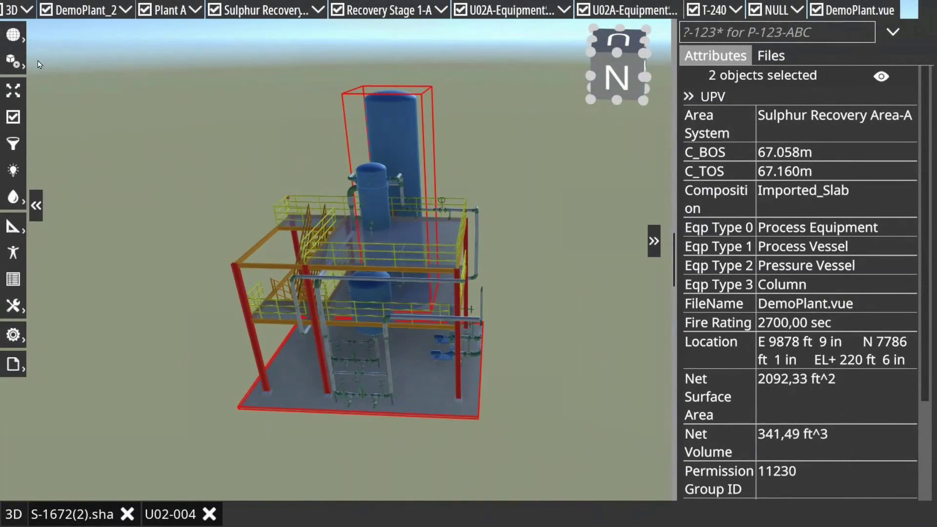
click(18, 65)
click(18, 65)
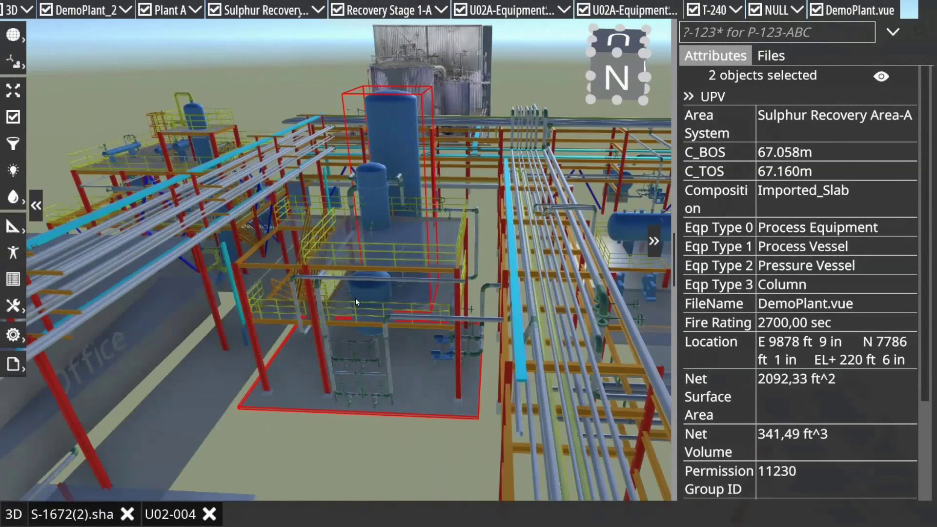
- Apply a colour coding to the pipelines across the plant model
drag(350, 297, 307, 283)
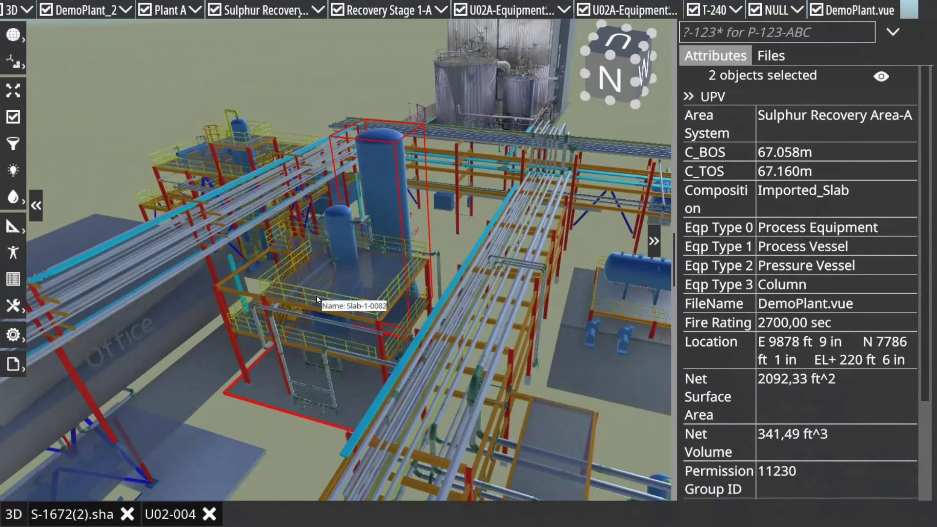
scroll(350, 287, up, 3)
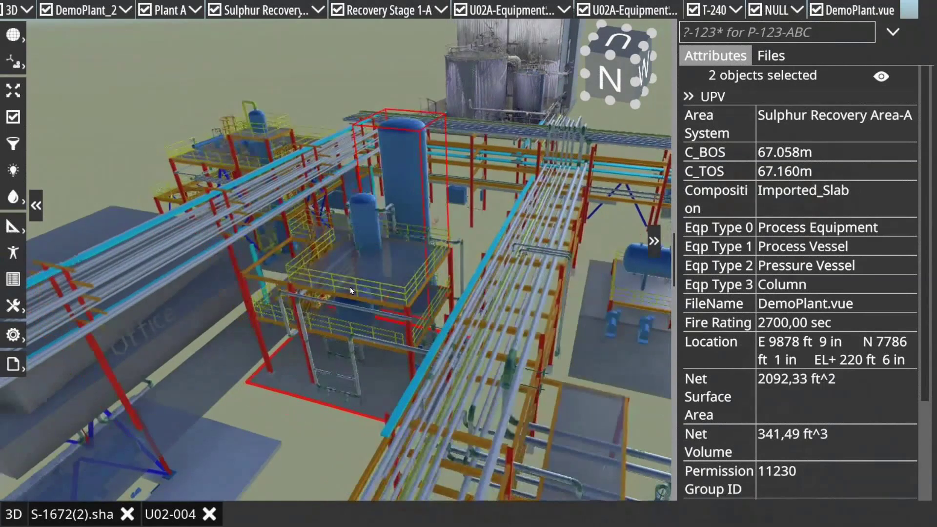
drag(366, 315, 350, 321)
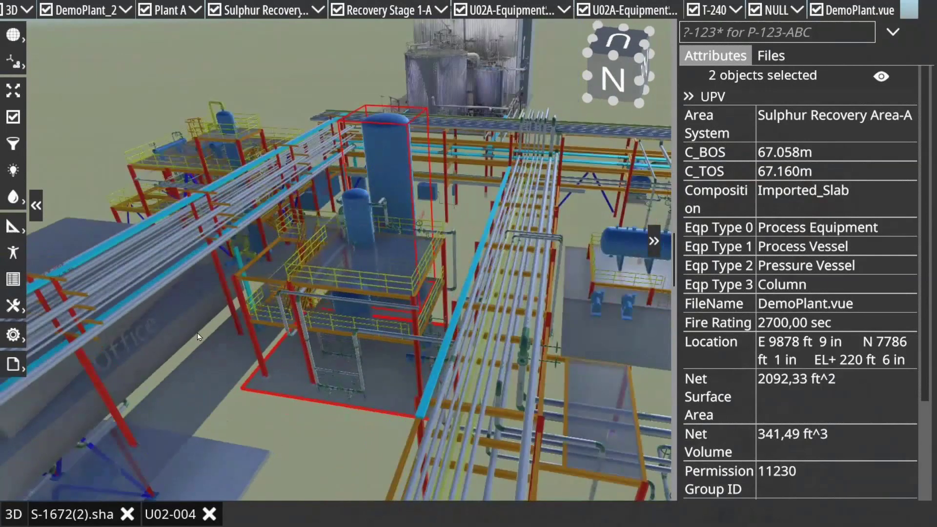
click(22, 365)
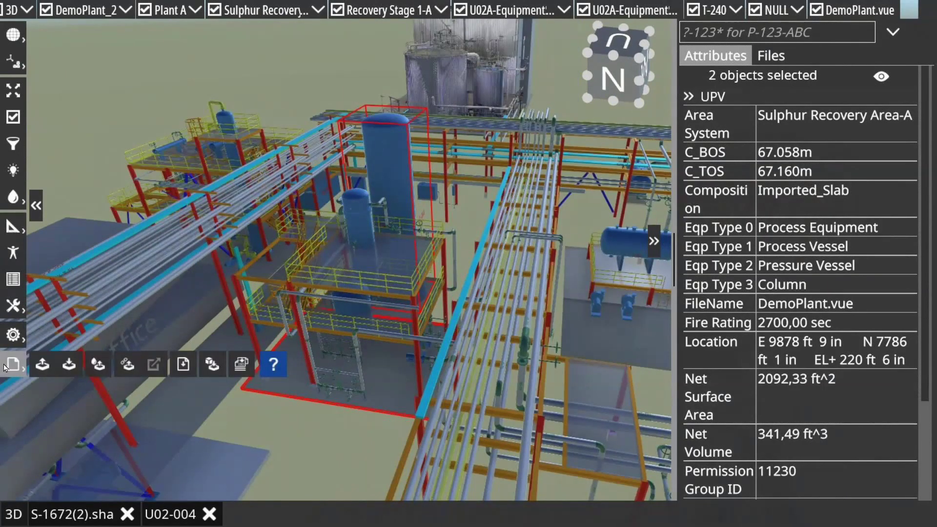
click(98, 365)
click(301, 183)
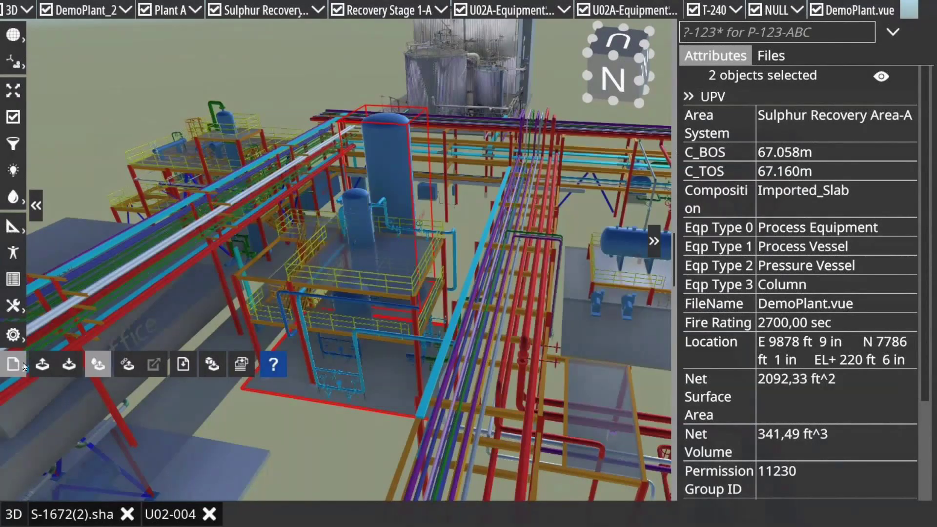
- Reset all object colours in the plant model to their originals
click(17, 201)
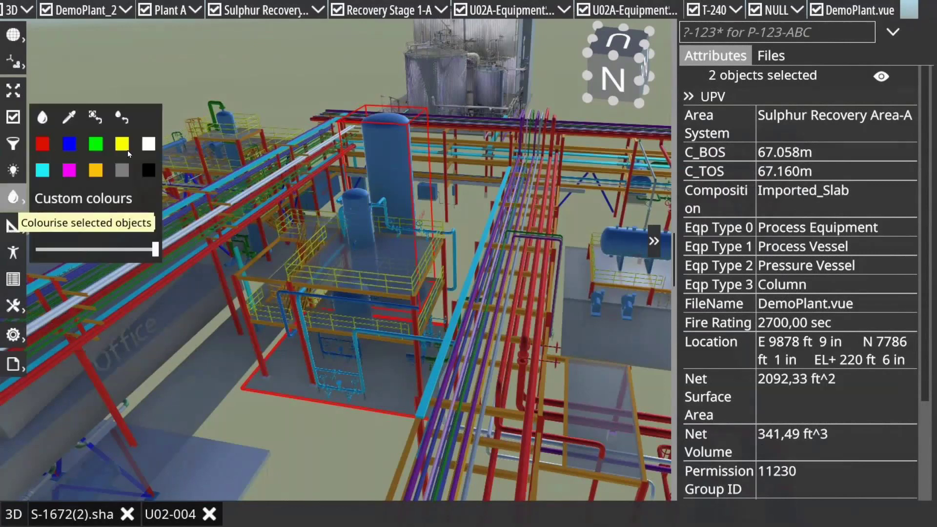
click(128, 121)
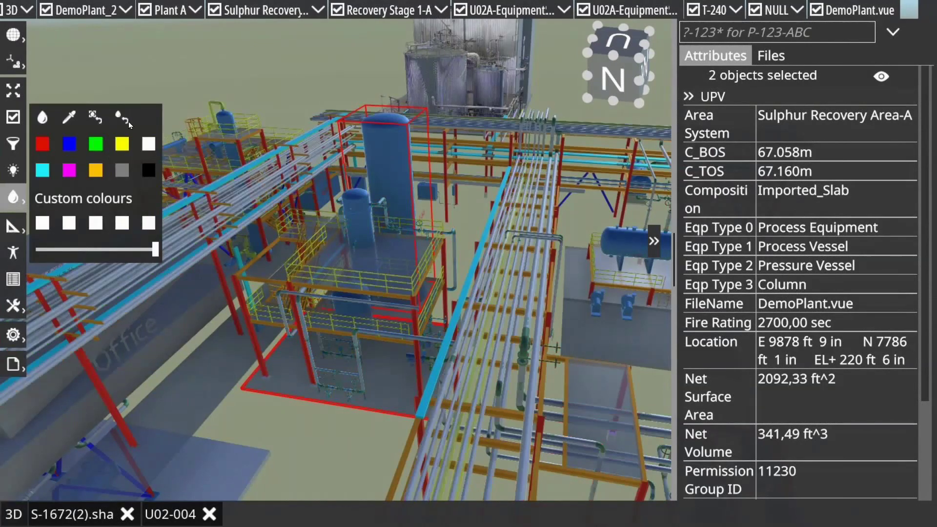
click(9, 207)
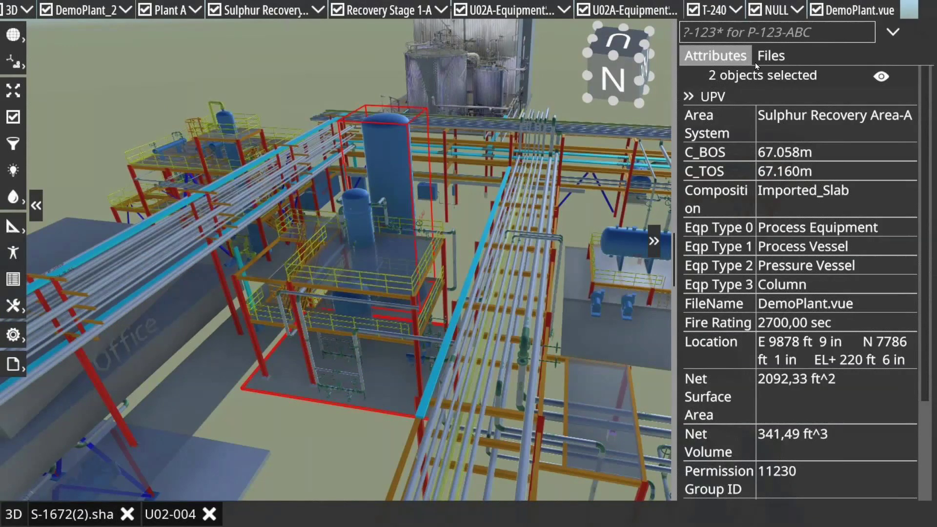
- Project the Piping Layout Plan-Recovery mapping onto the floor slab in the 3D model, examine it, and hide it again
drag(385, 254, 386, 270)
scroll(387, 272, up, 1)
scroll(398, 301, up, 1)
click(772, 58)
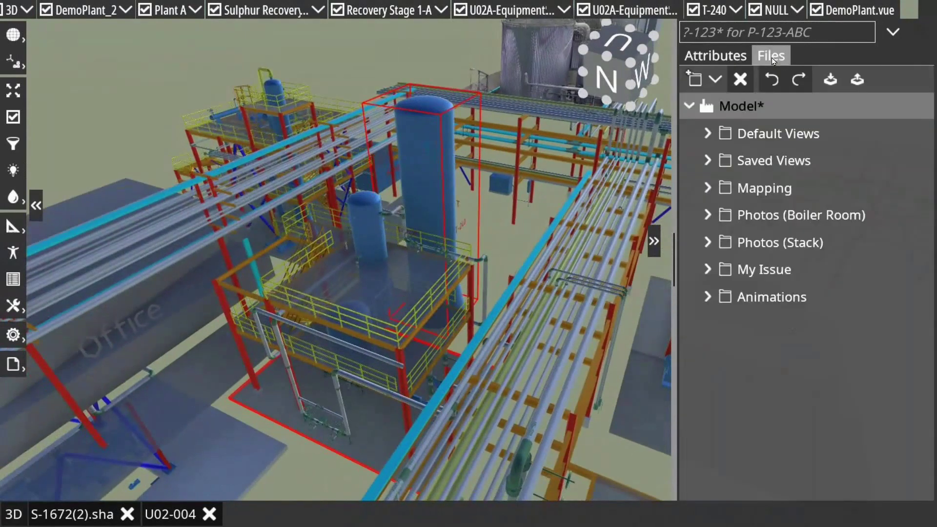
click(708, 189)
click(706, 188)
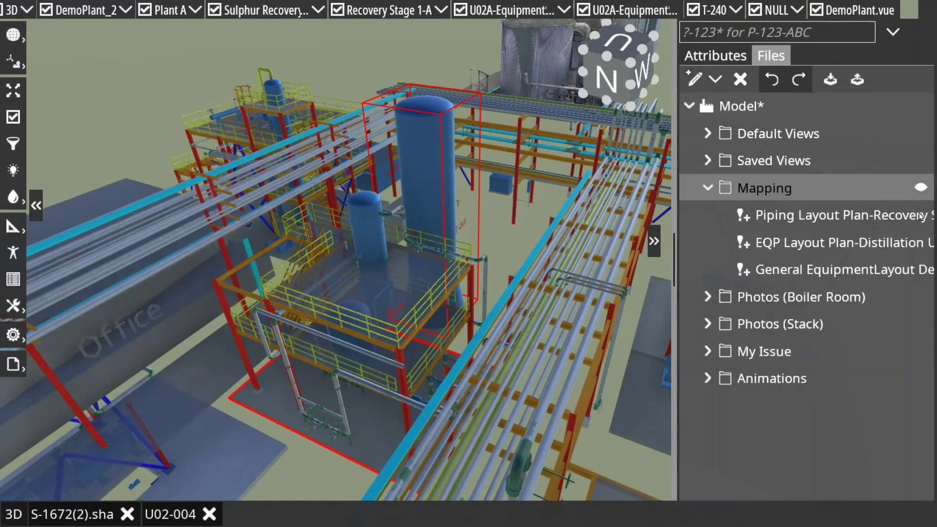
click(921, 216)
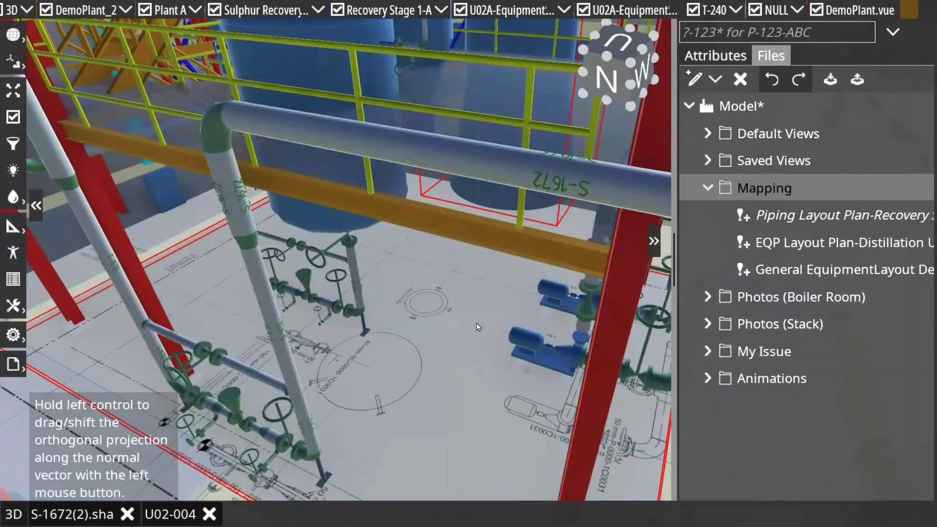
mouse_move(437, 360)
mouse_down()
mouse_move(444, 230)
mouse_move(464, 249)
mouse_up()
scroll(464, 249, down, 3)
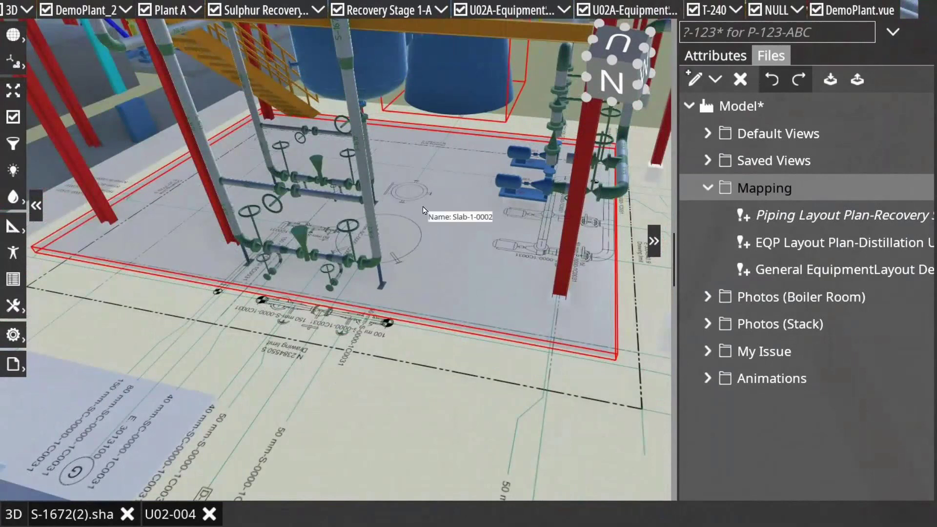
click(919, 215)
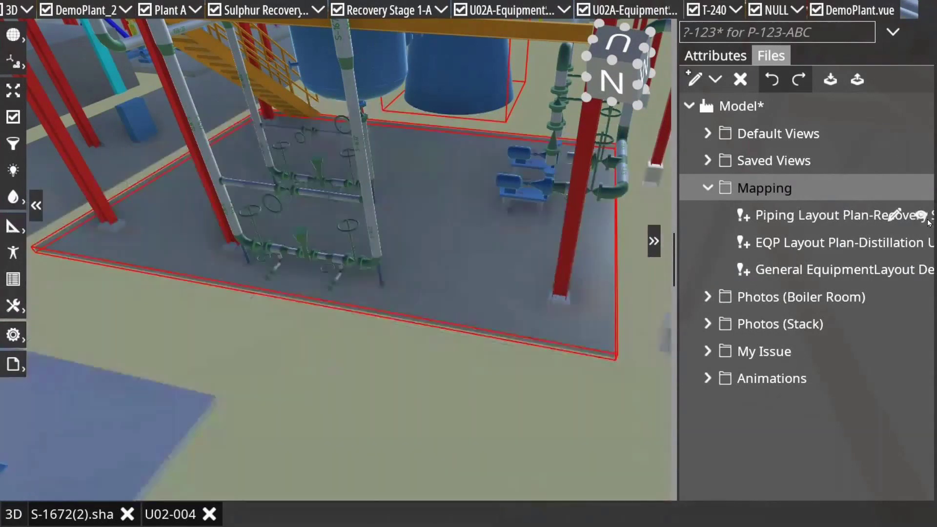
- Overlay the Top Thermal stack photo on the model, make it more transparent, and unlock the camera
click(708, 324)
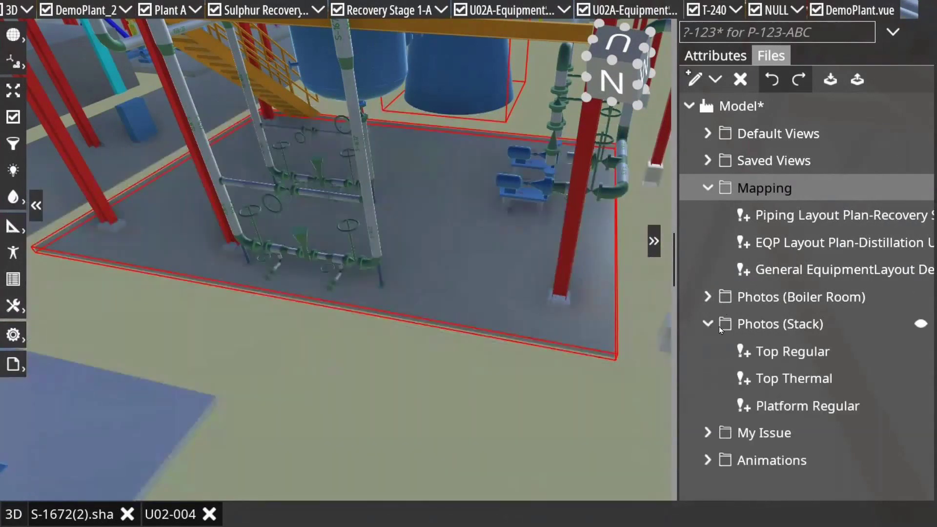
click(919, 379)
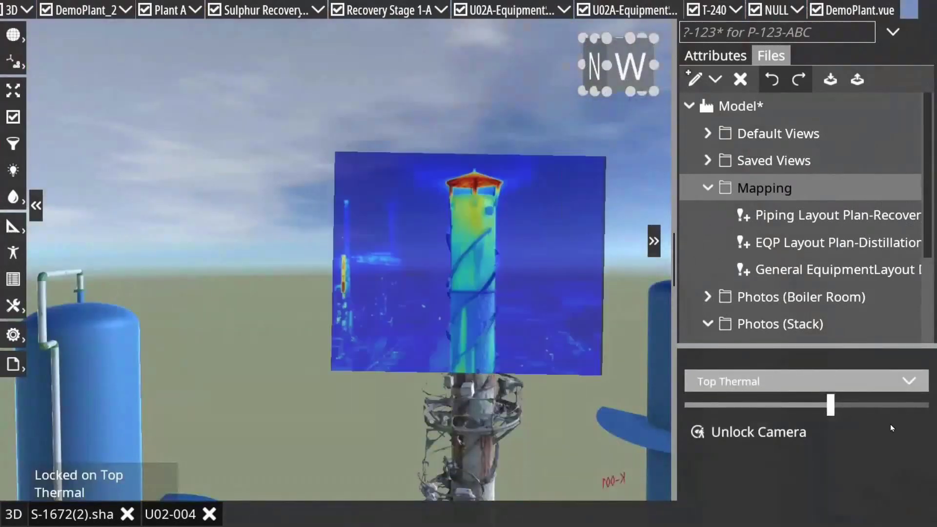
drag(875, 409, 756, 414)
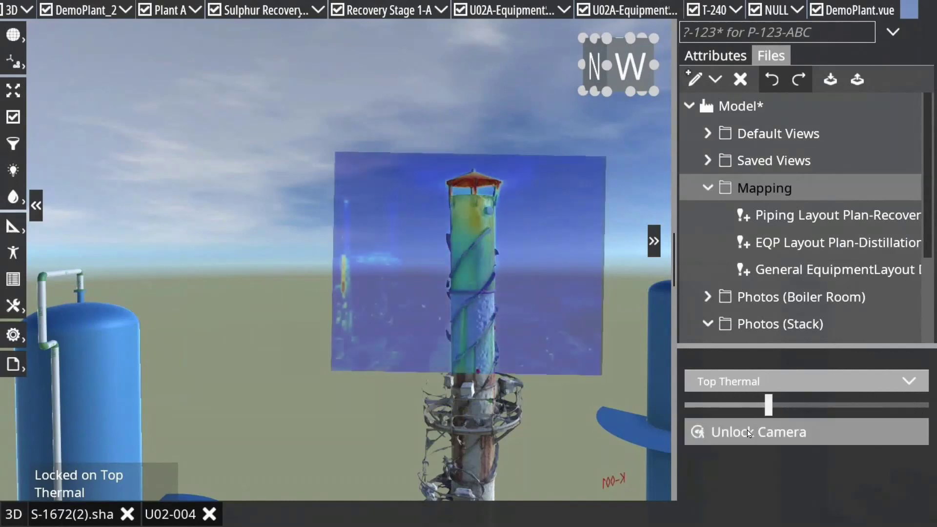
click(749, 433)
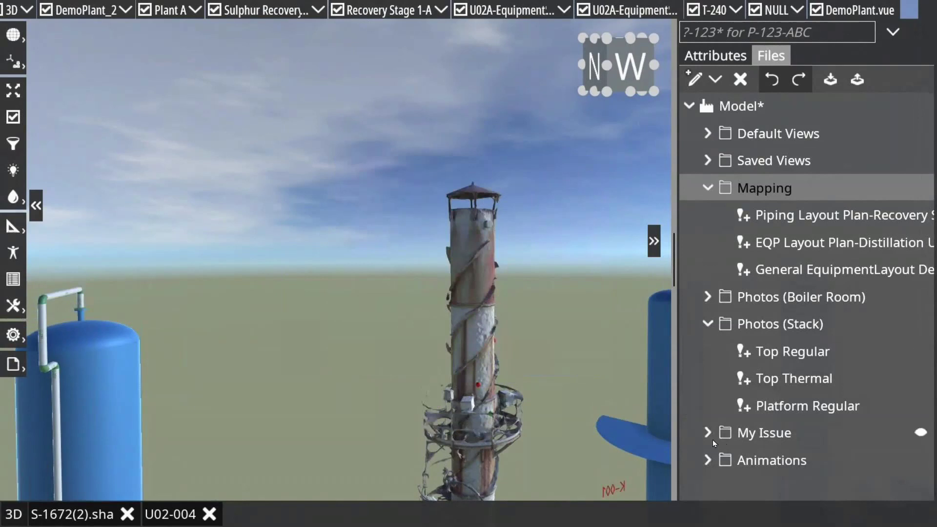
- Show the three My Issue markups in turn: 3D, PID (U02-004) and Spec
click(707, 433)
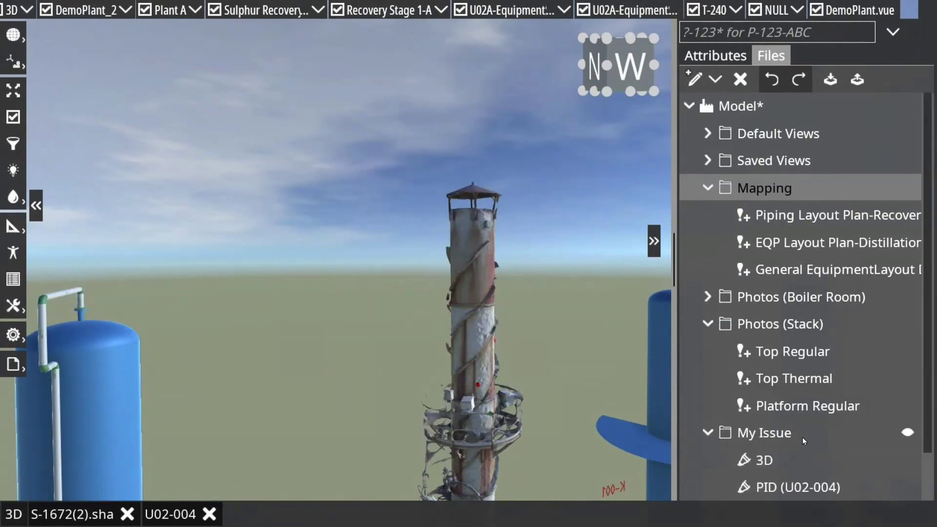
click(907, 461)
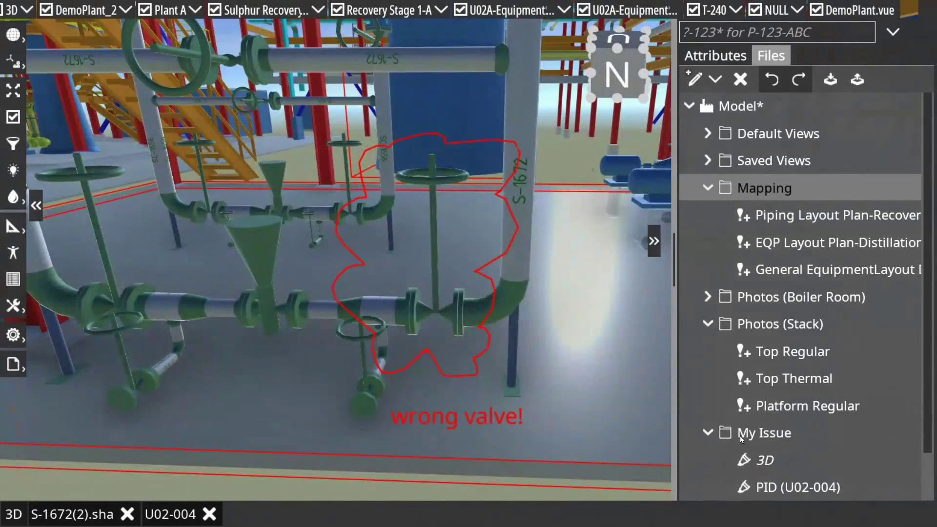
scroll(848, 395, down, 2)
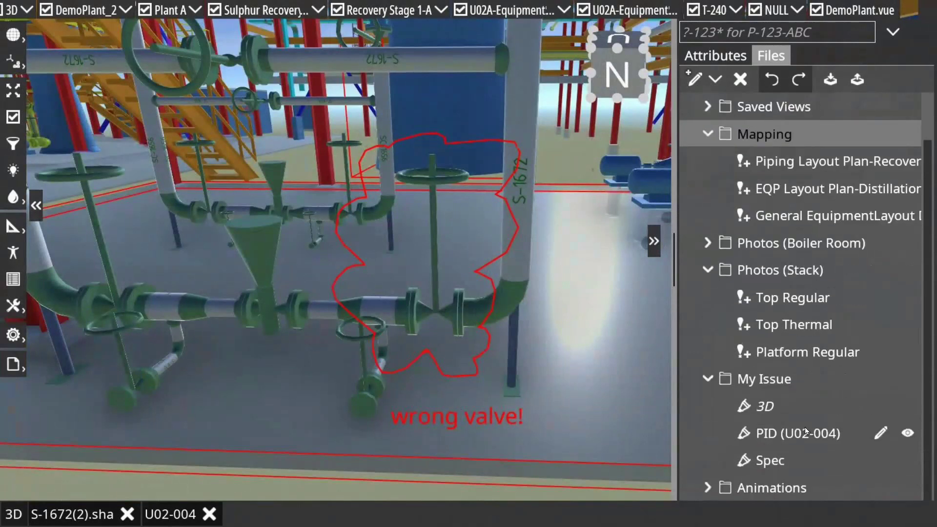
click(906, 433)
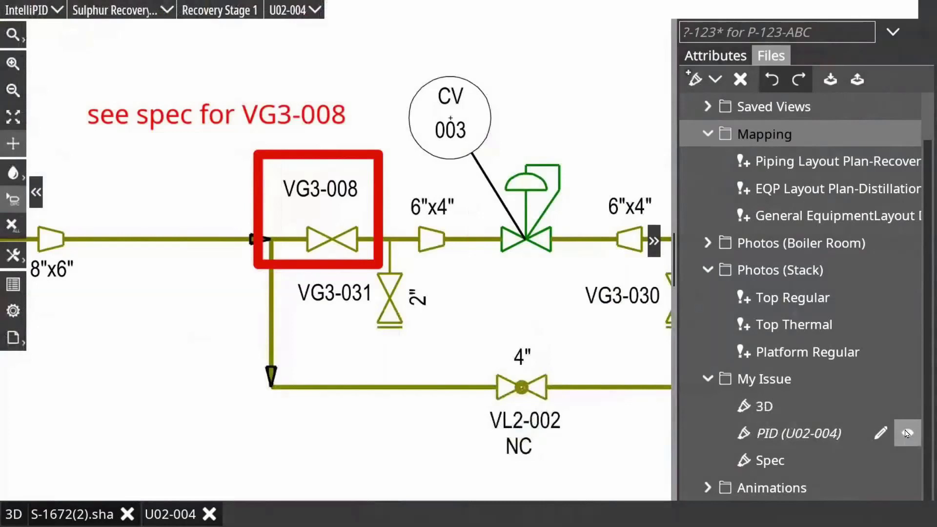
click(906, 465)
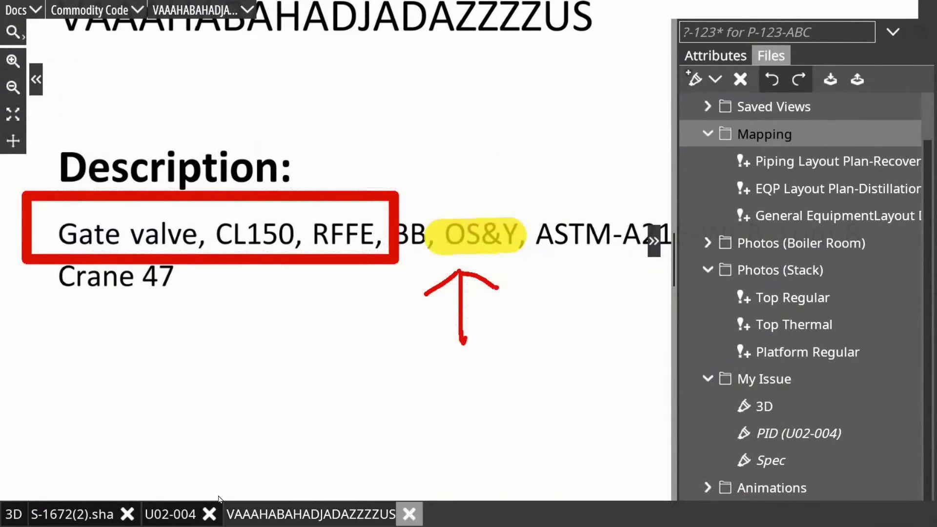
- Close the valve specification, U02-004 and S-1672(2).sha, and view the surrounding plant structure in 3D
click(409, 515)
click(209, 514)
click(128, 514)
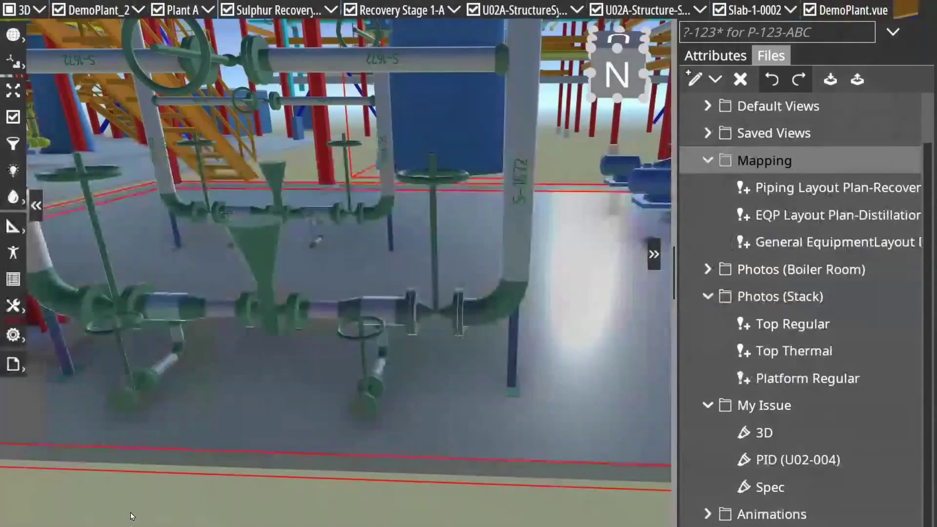
scroll(403, 262, down, 5)
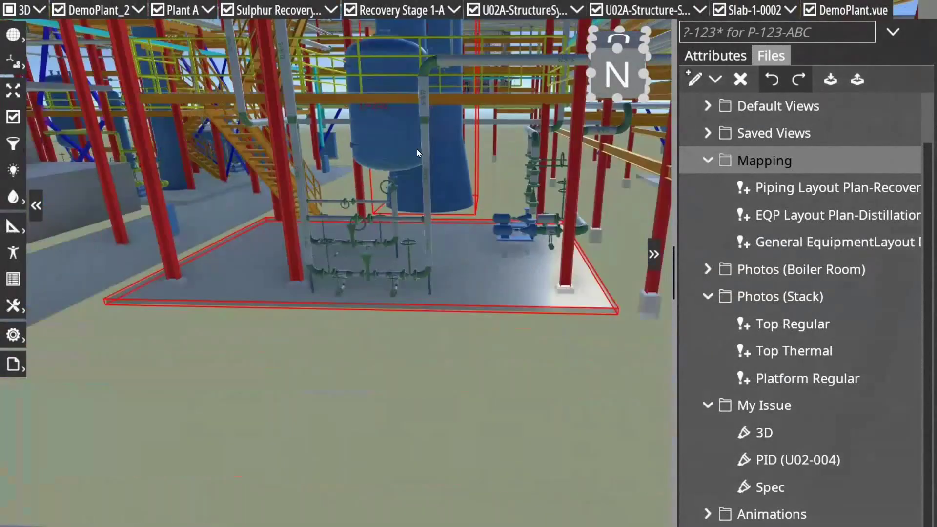
drag(396, 195, 345, 297)
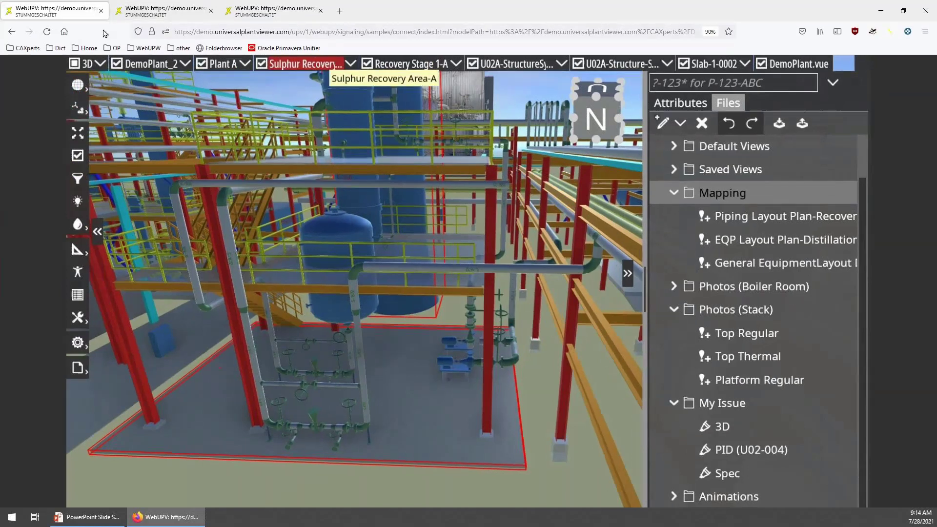
- Close all three WebUPV browser tabs, keeping only a new blank tab open
key(ctrl+t)
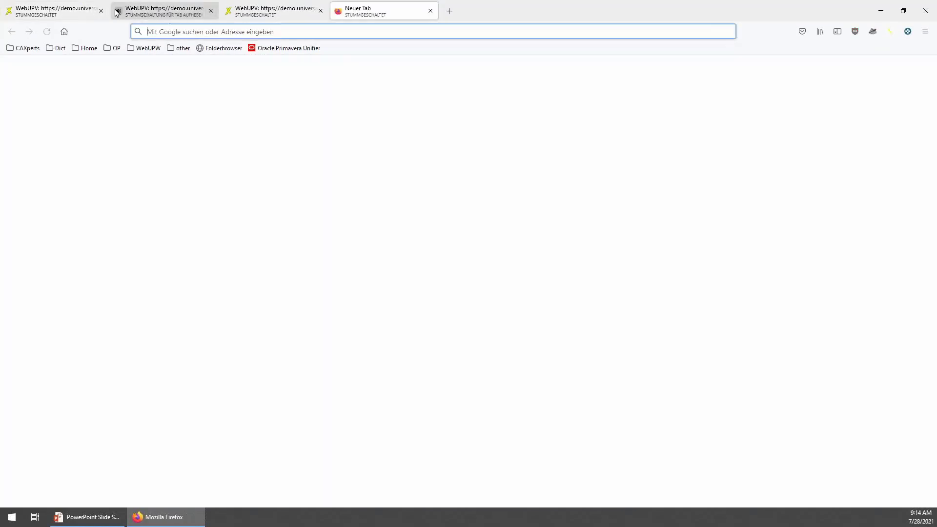
click(101, 10)
click(101, 11)
click(102, 11)
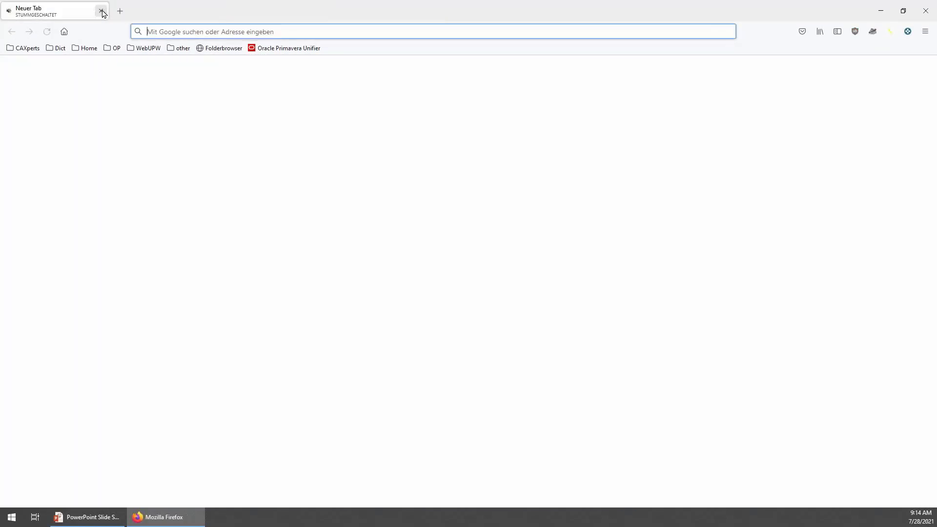
- Open Oracle Primavera Unifier from its bookmark, sign in with the prefilled credentials, and minimize the browser
click(289, 50)
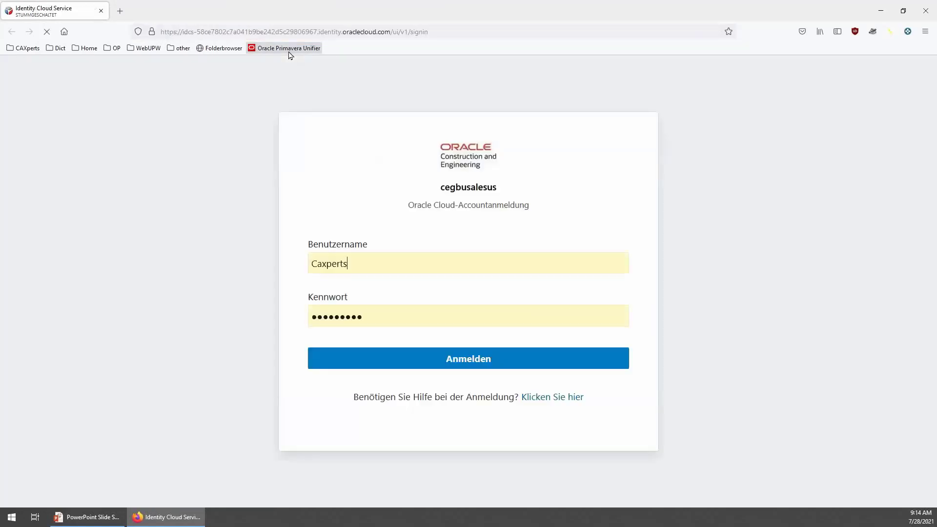
click(406, 353)
click(882, 13)
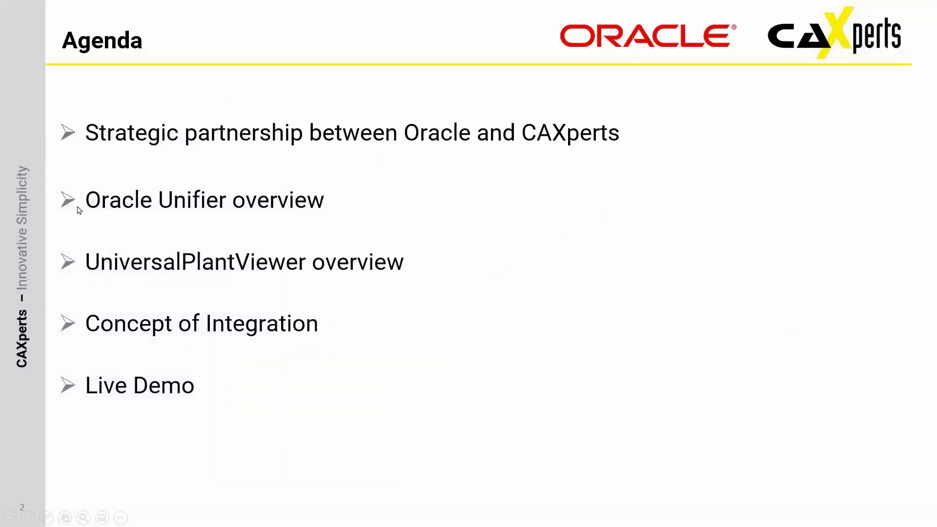
click(119, 220)
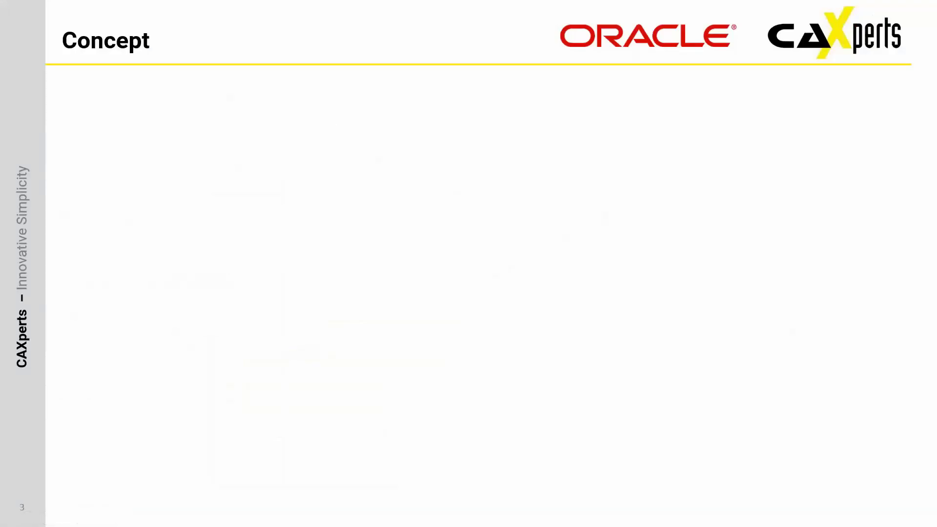
key(Right)
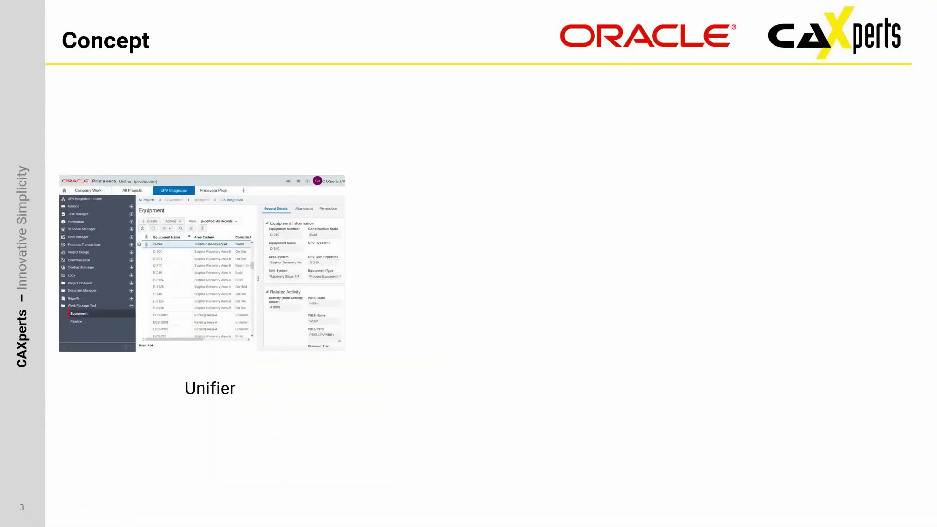
key(Right)
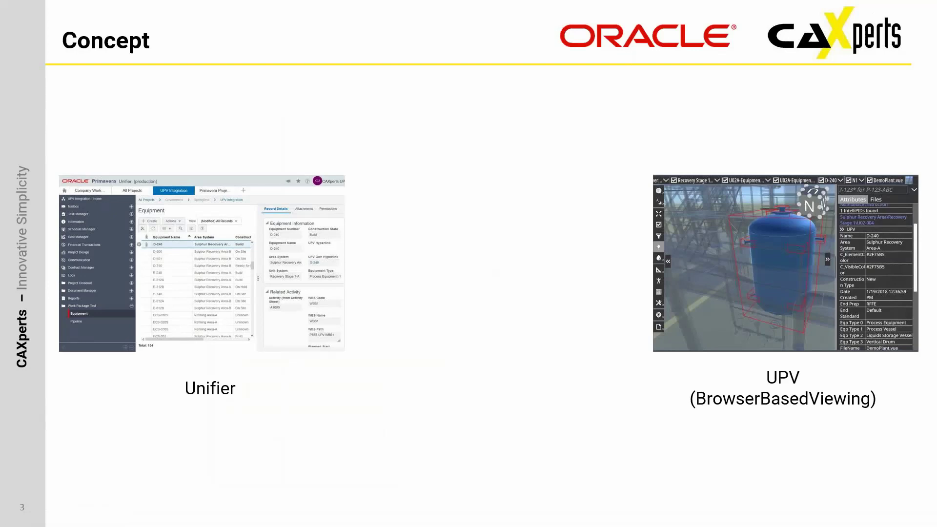
click(275, 239)
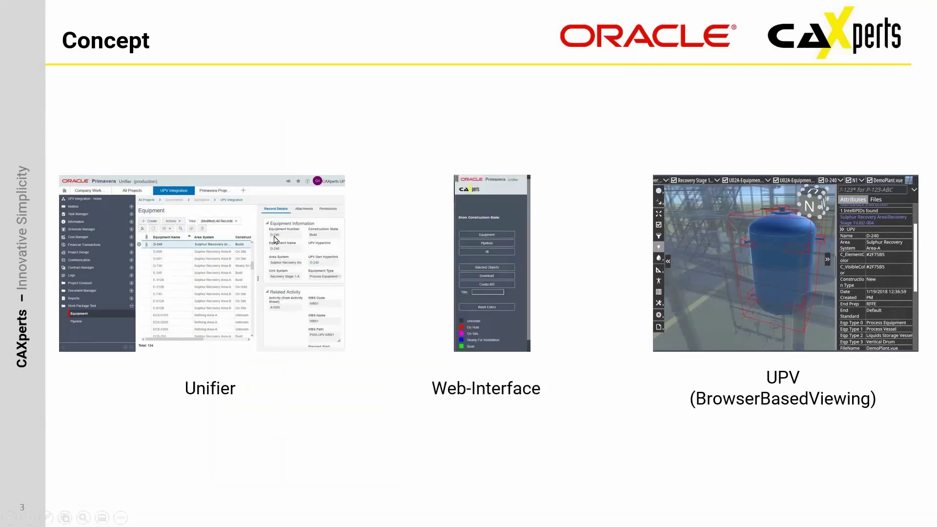
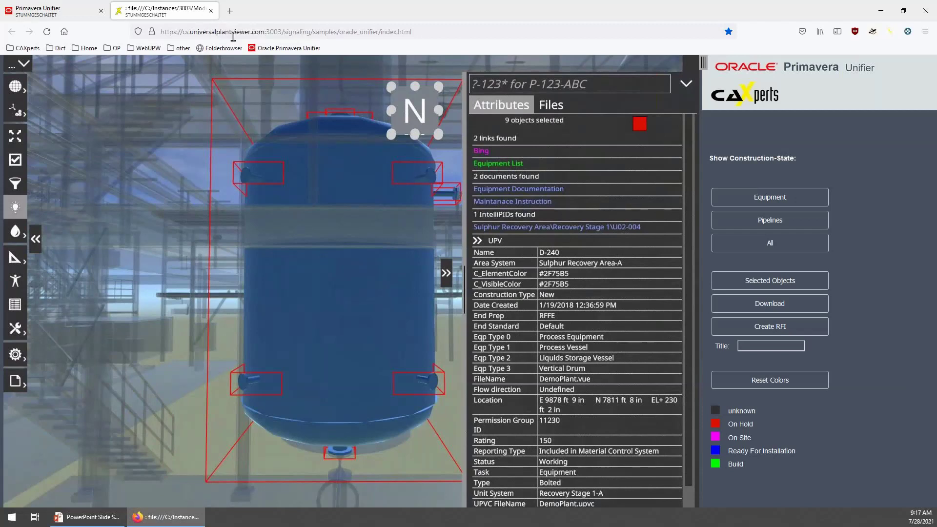
- Turn off the highlight mode around vessel D-240 and view it within the full plant structure
drag(319, 191, 331, 215)
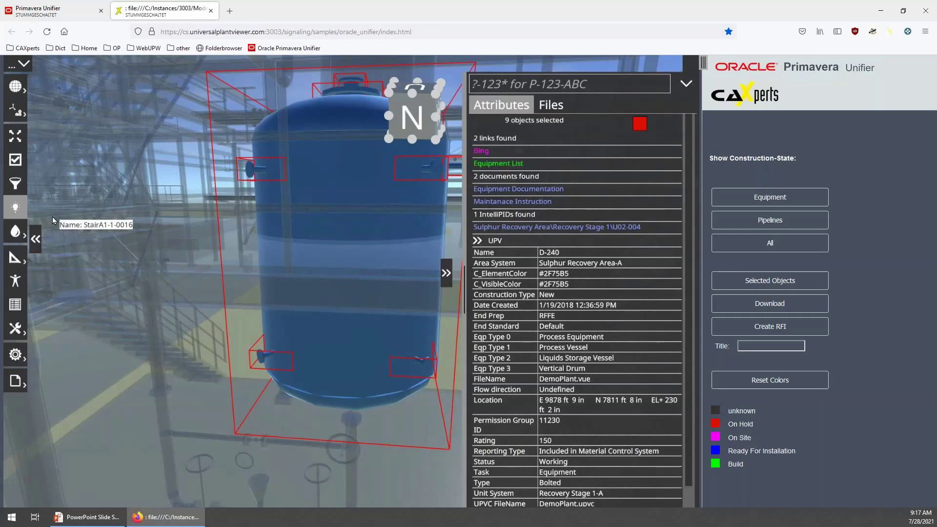
click(15, 208)
scroll(252, 274, down, 5)
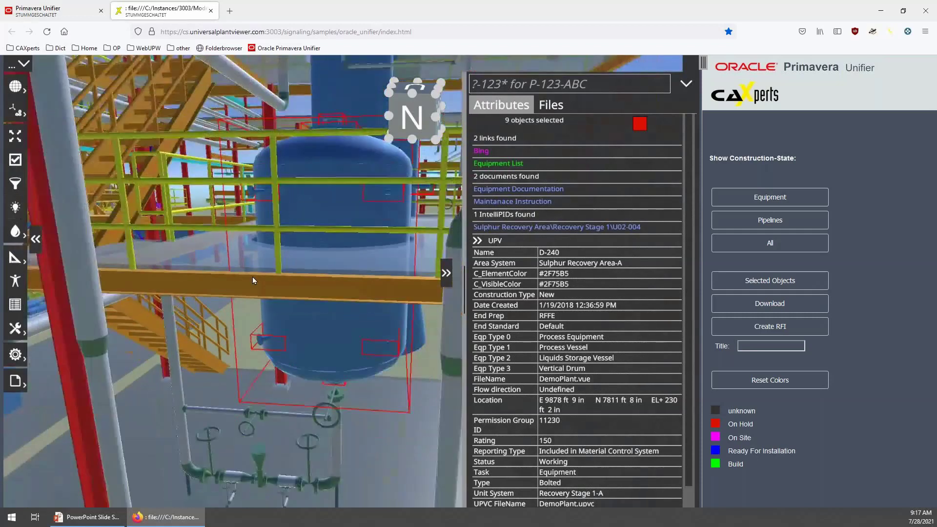
scroll(254, 286, down, 5)
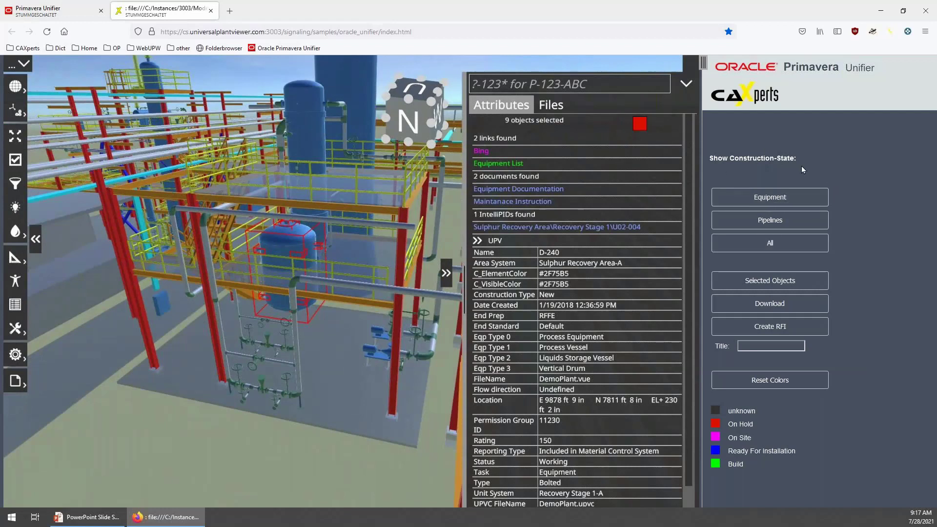
- Colour the plant model by construction state for pipelines and then for equipment, and select column T-240
click(777, 224)
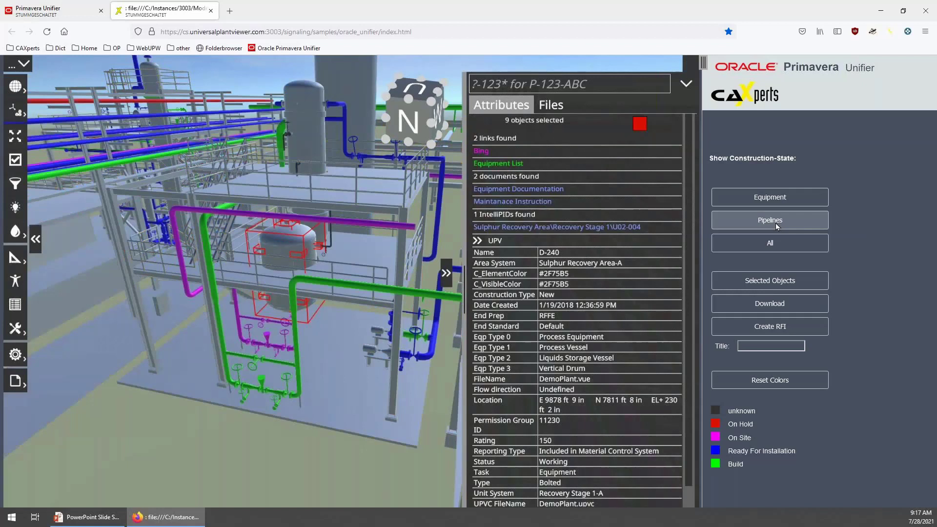
click(765, 196)
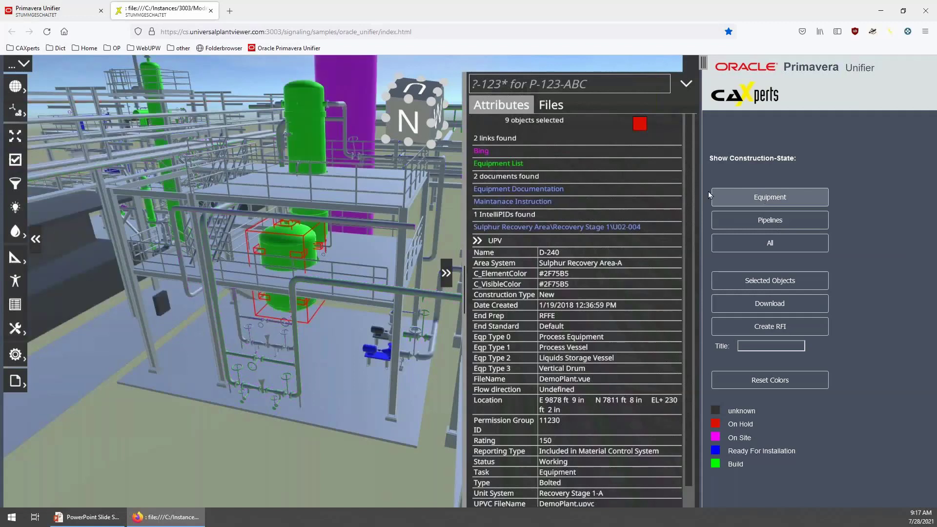
drag(329, 190, 239, 337)
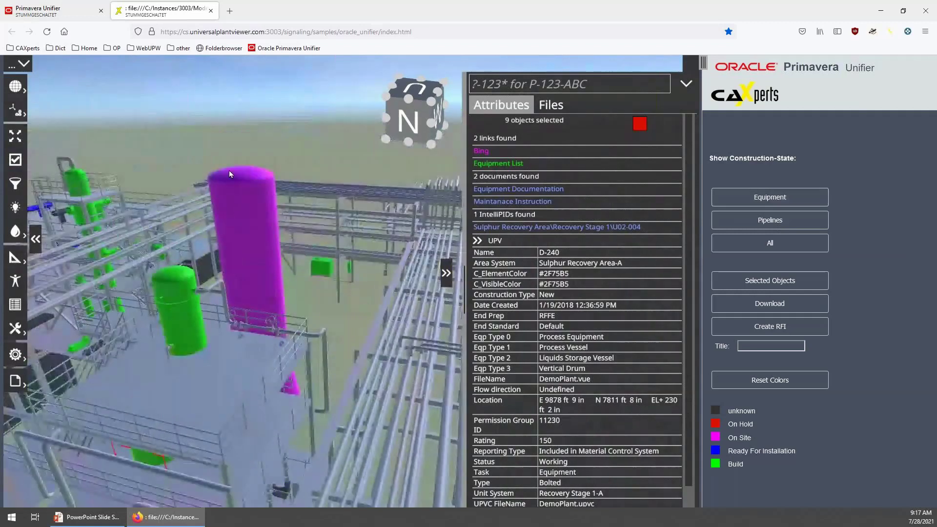
click(236, 181)
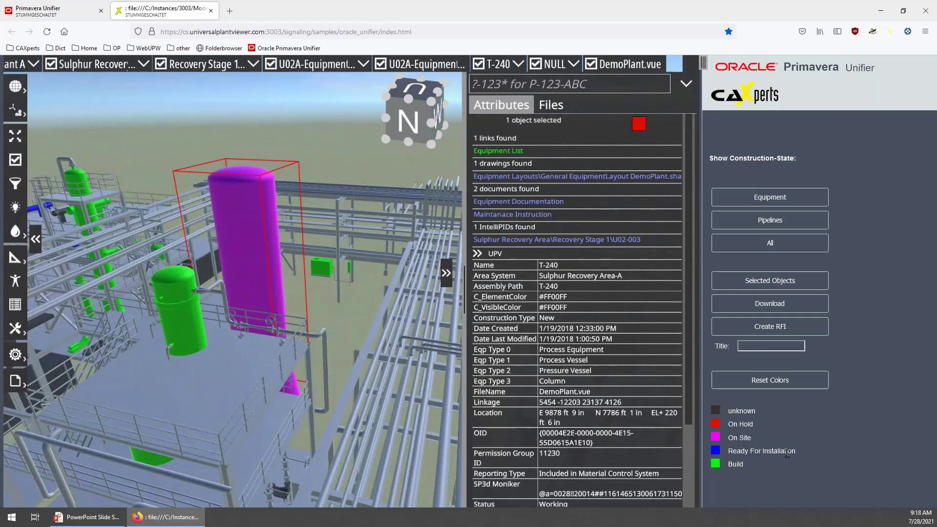
- Switch to the Primavera Unifier browser tab and open the T-240 record from the equipment list
click(55, 18)
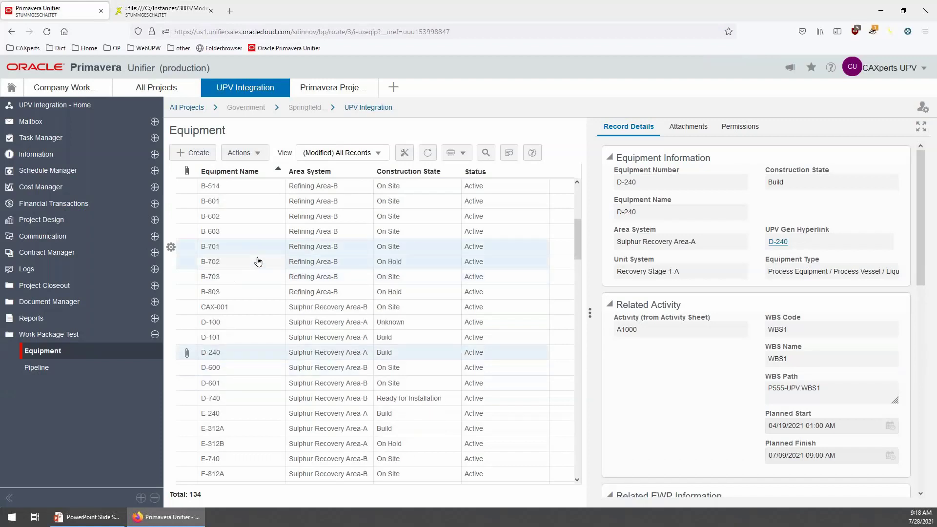
scroll(564, 390, down, 15)
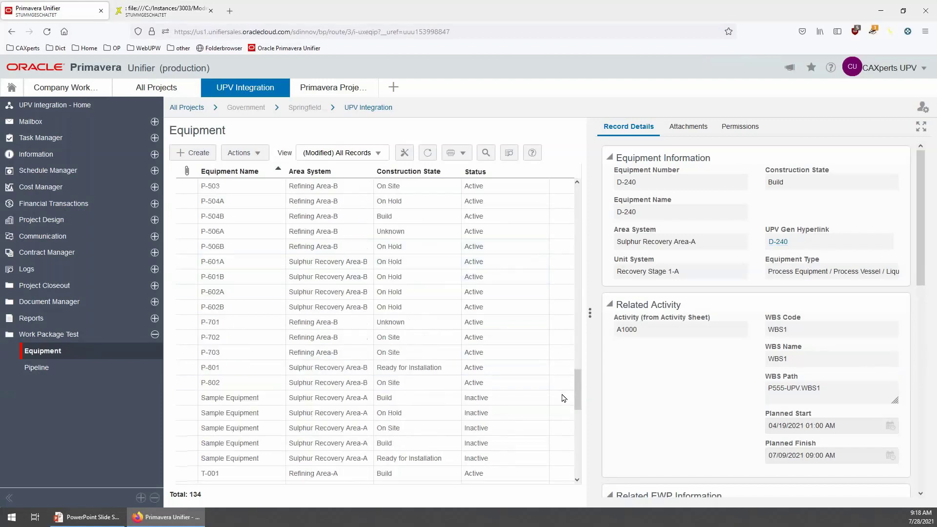
scroll(569, 362, down, 10)
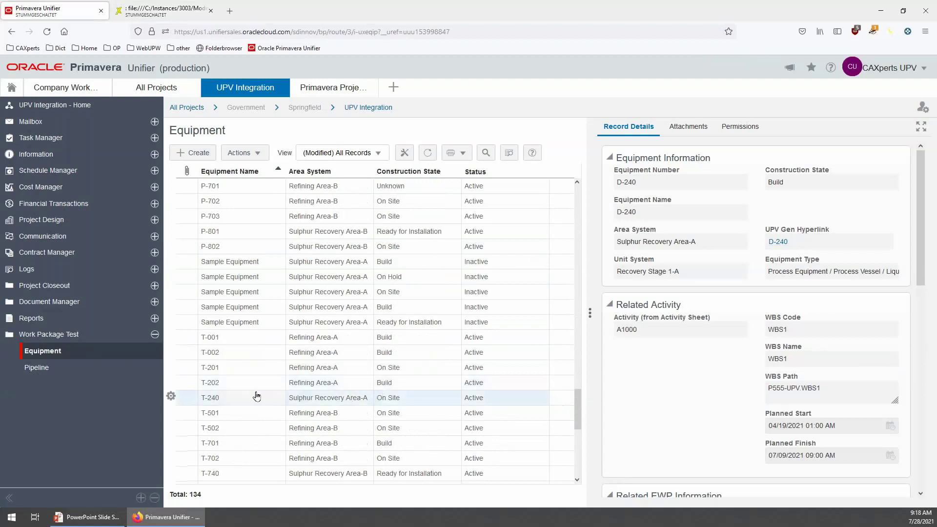
click(216, 402)
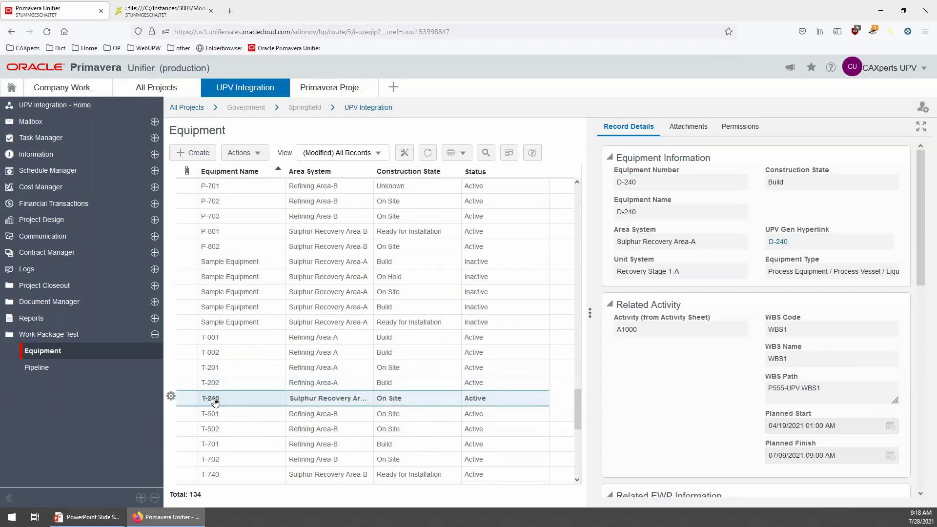
double_click(215, 398)
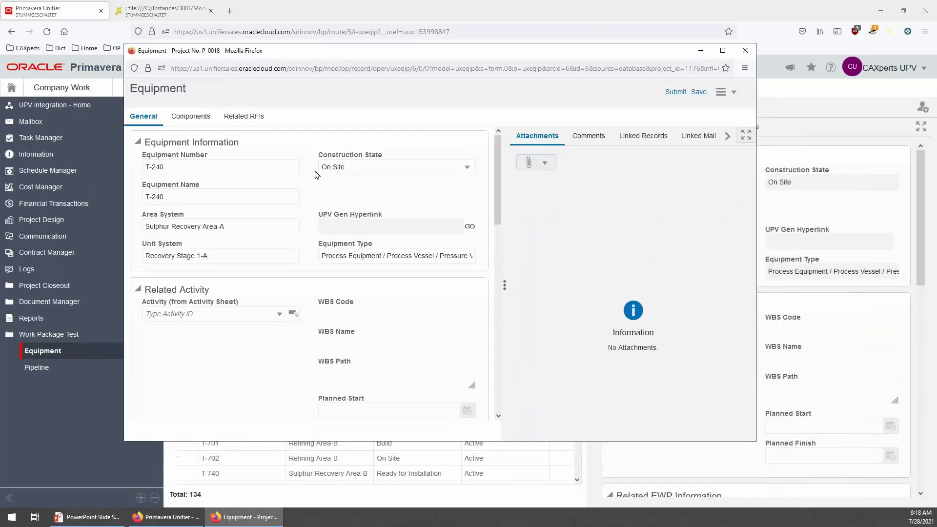
- Set the construction state of T-240 to Ready for Installation and save the record
click(468, 171)
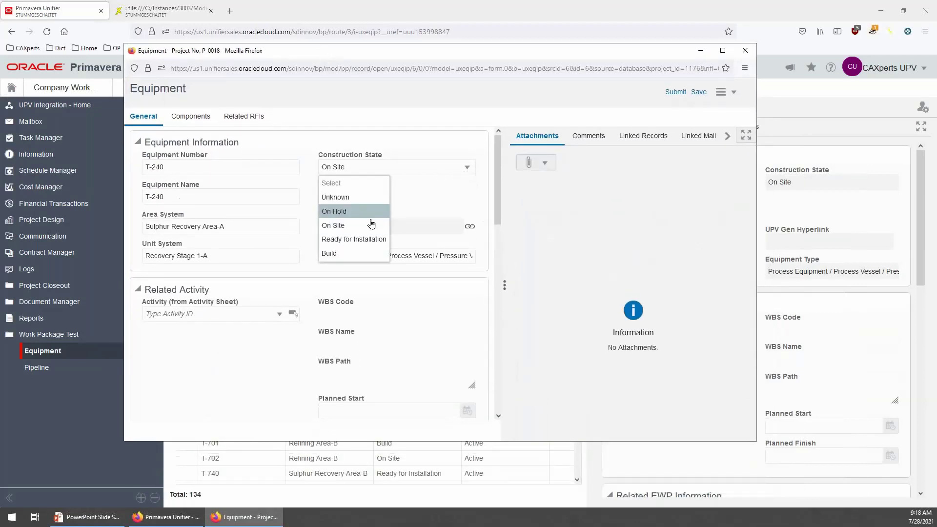
click(358, 240)
click(699, 93)
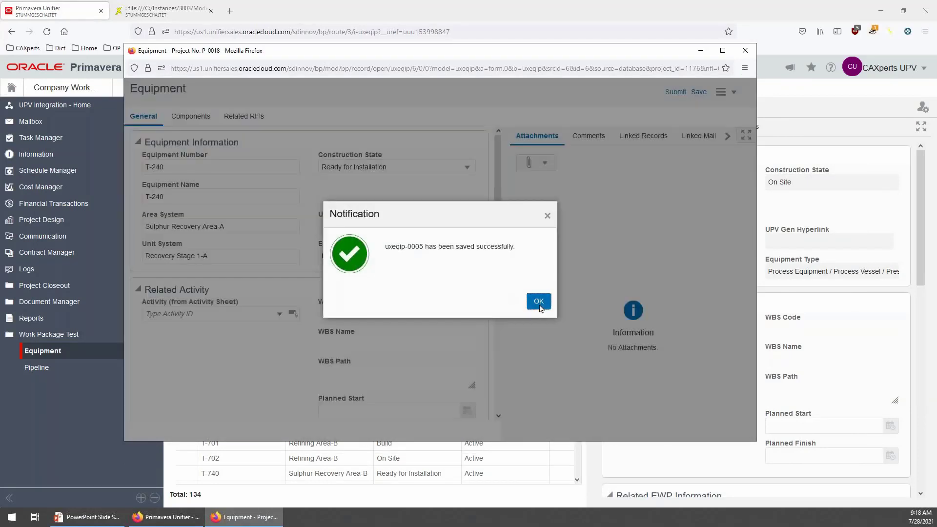
click(539, 301)
- Switch back to the plant viewer browser tab and recolour the model by the construction state of equipment
click(145, 16)
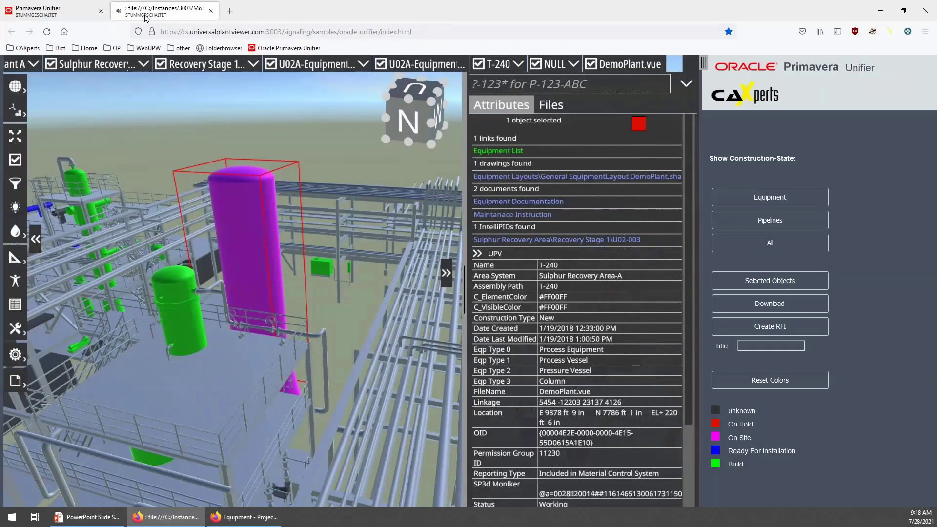
click(750, 200)
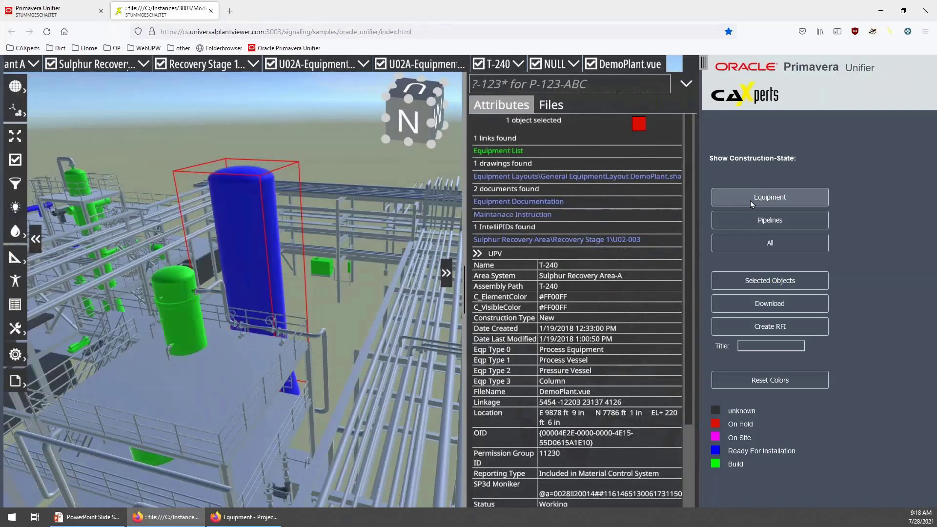
mouse_move(269, 272)
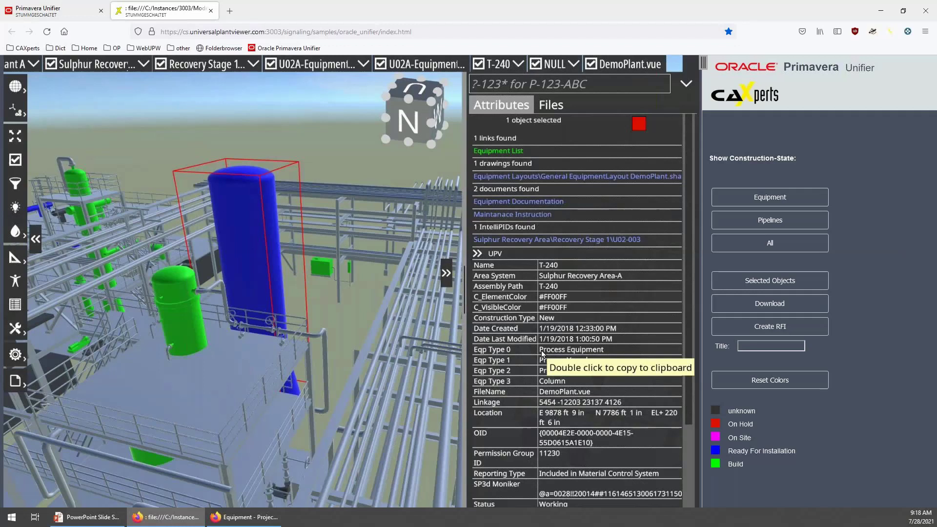
- Reset the model colours and bring pump P-102A, with the gap between its nozzle N2 and the piping, into close view
click(818, 382)
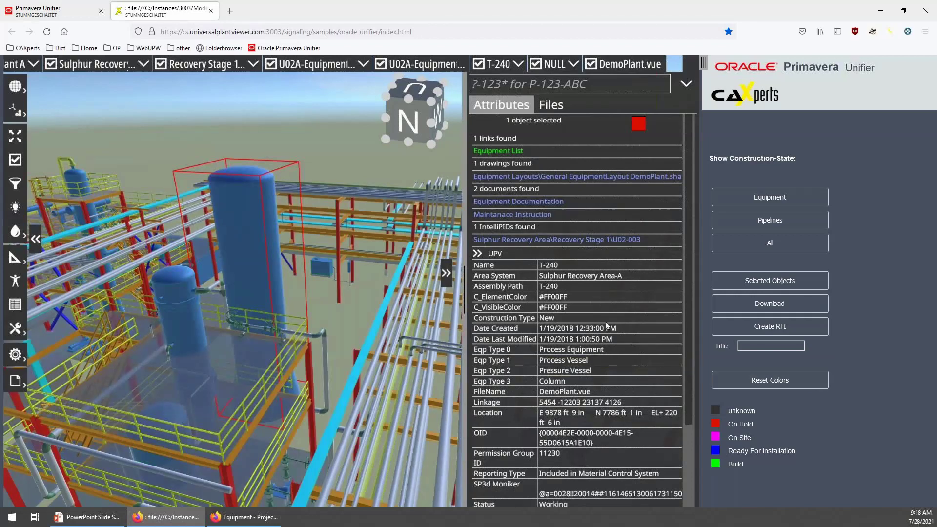
drag(170, 356, 335, 330)
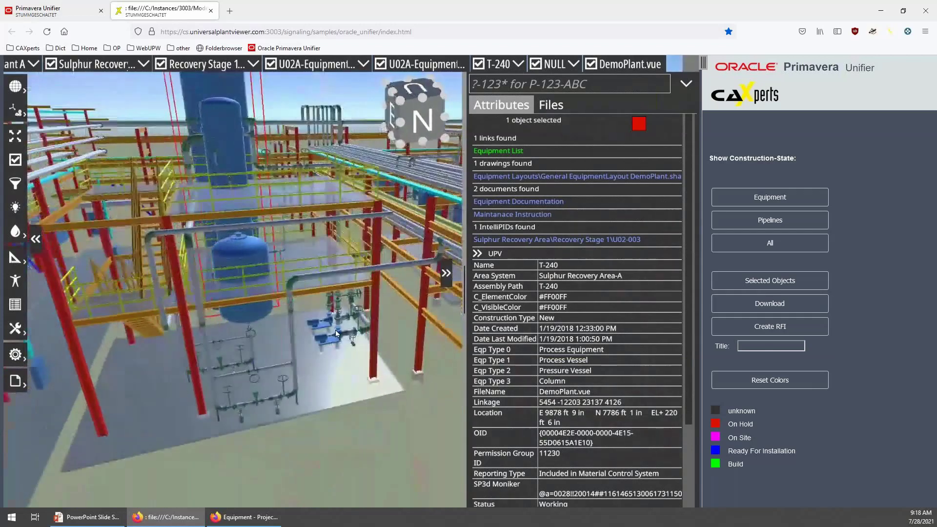
scroll(337, 328, up, 5)
scroll(337, 328, up, 3)
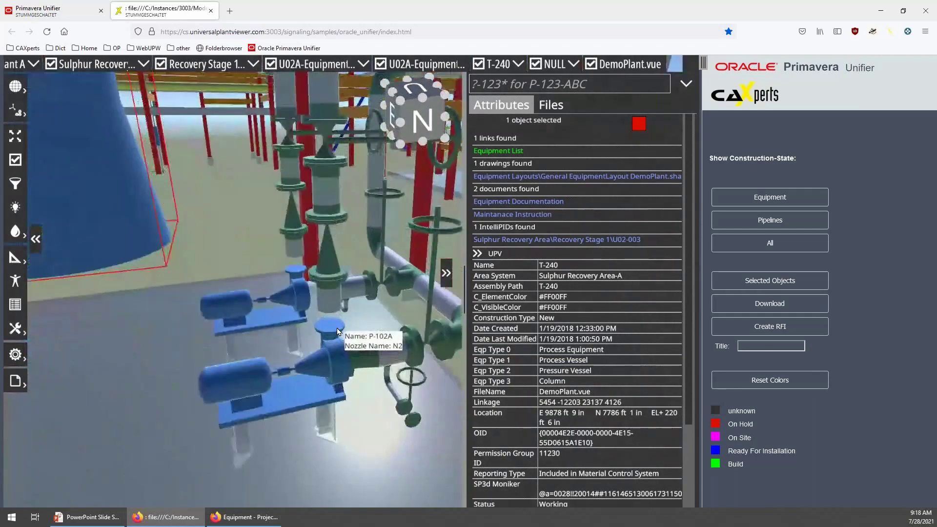
scroll(342, 351, up, 5)
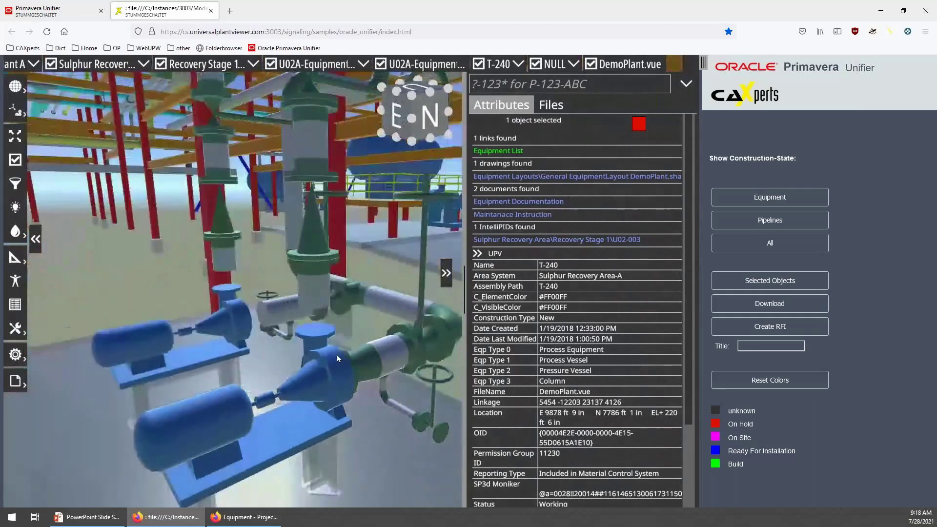
drag(302, 308, 289, 246)
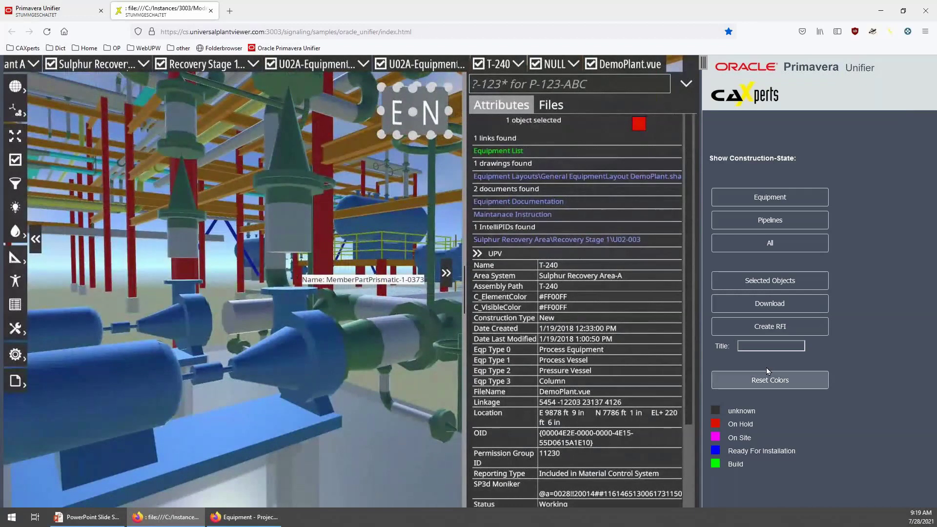
- Create a request for information titled "Miswsing Flange" from the current pump view
click(785, 345)
text(Miswsing)
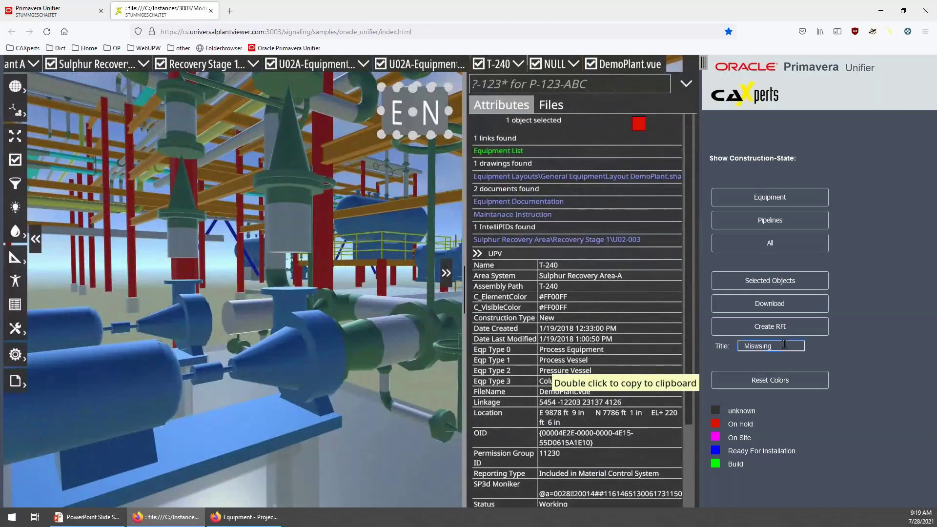
text( Flange)
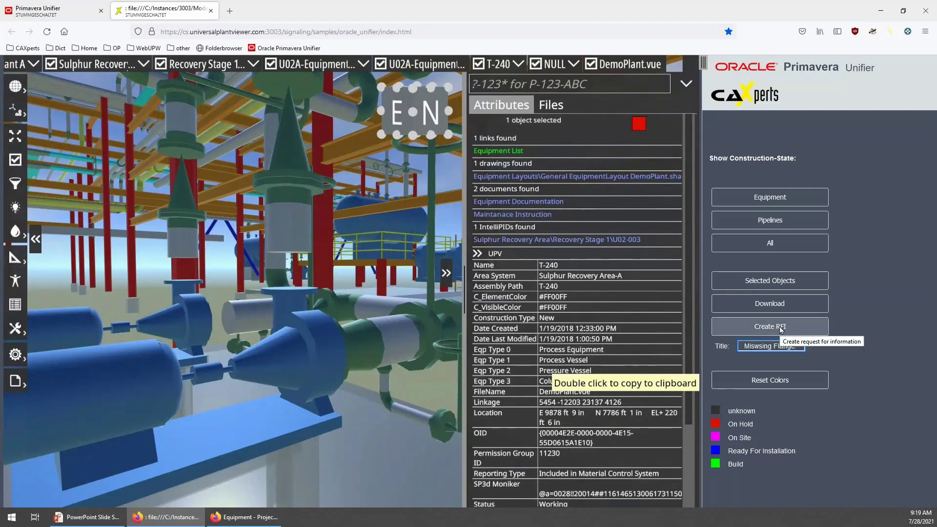
click(782, 330)
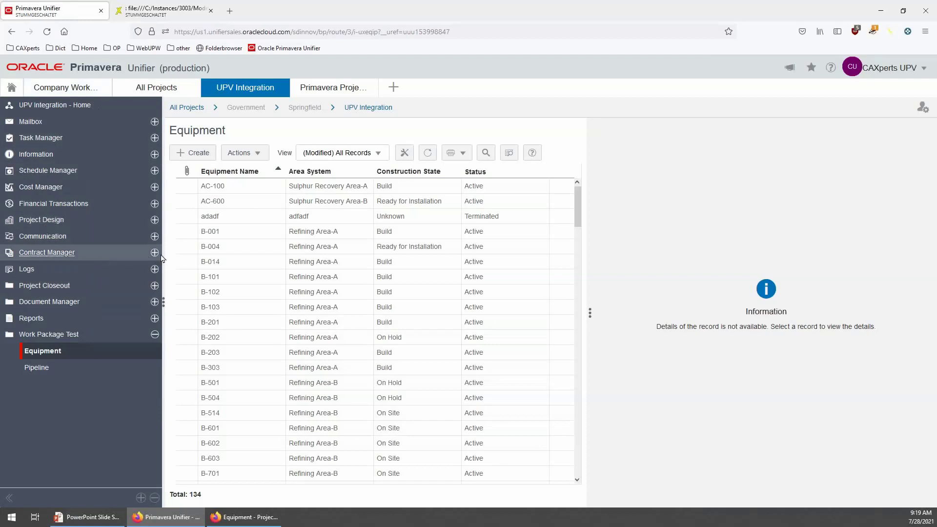
- In Primavera Unifier, open the Missing Flange record uxupvrfi-0040 from the RFI Manager's Requests for Information (UPV)
click(154, 237)
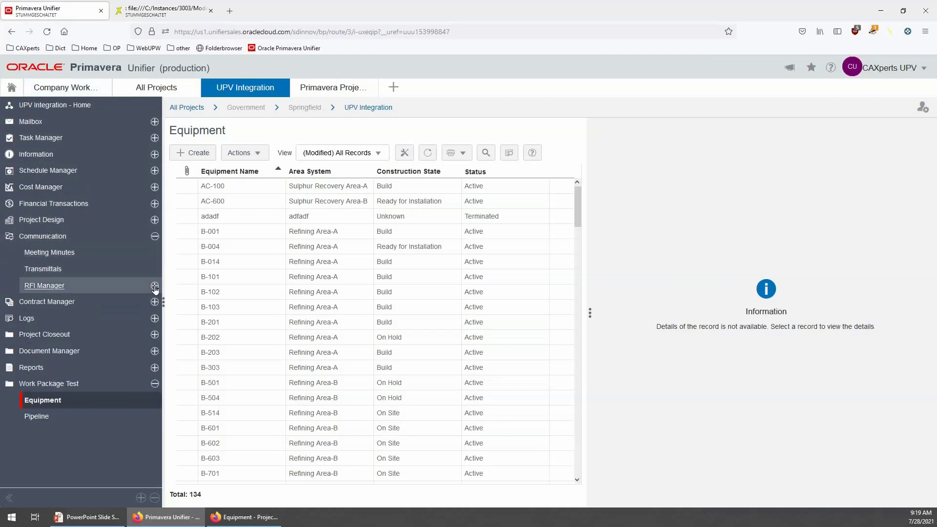
click(155, 285)
click(85, 303)
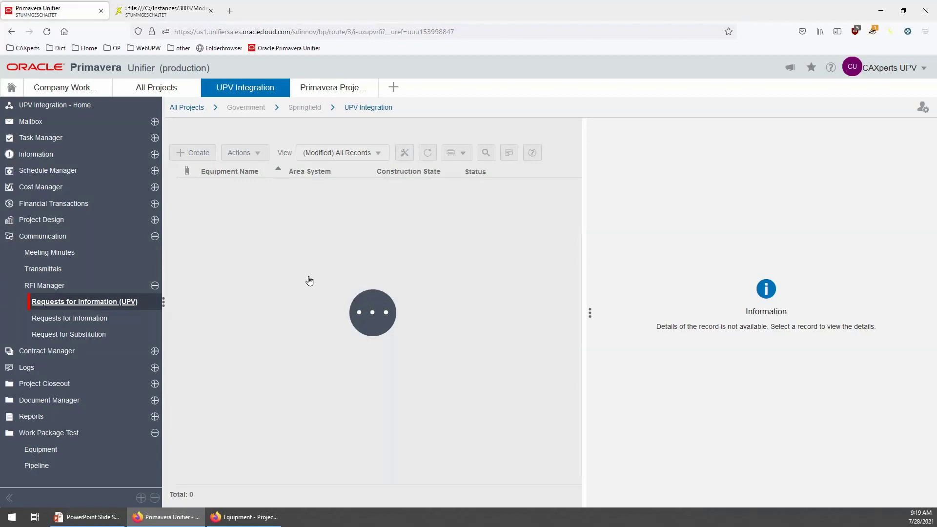
scroll(304, 281, down, 4)
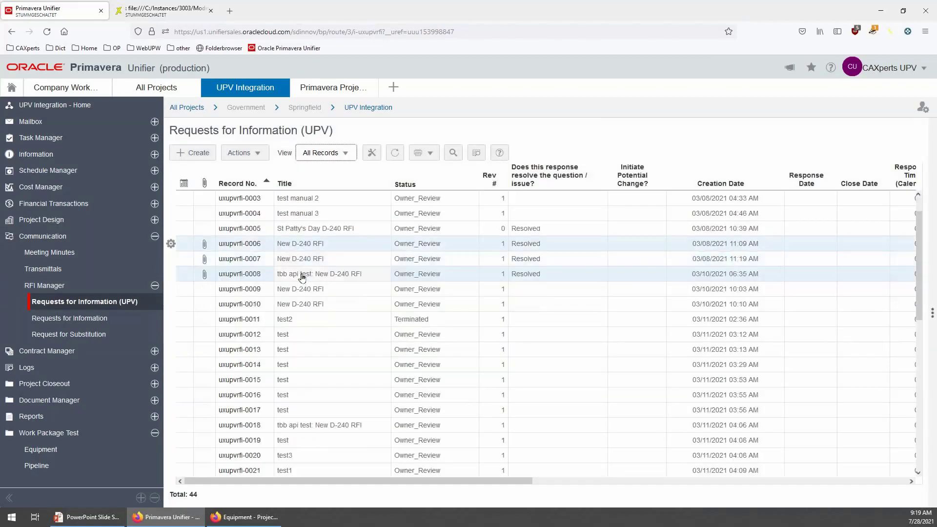
scroll(306, 282, down, 5)
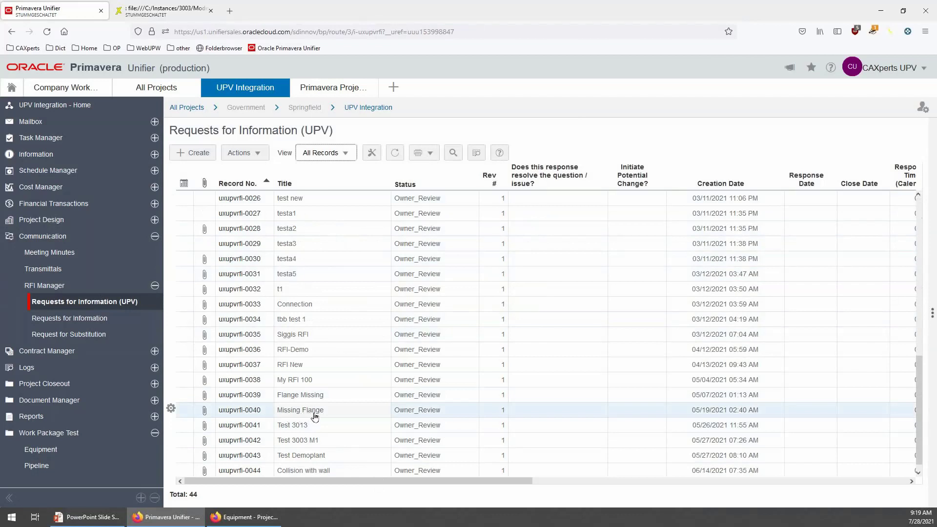
click(315, 416)
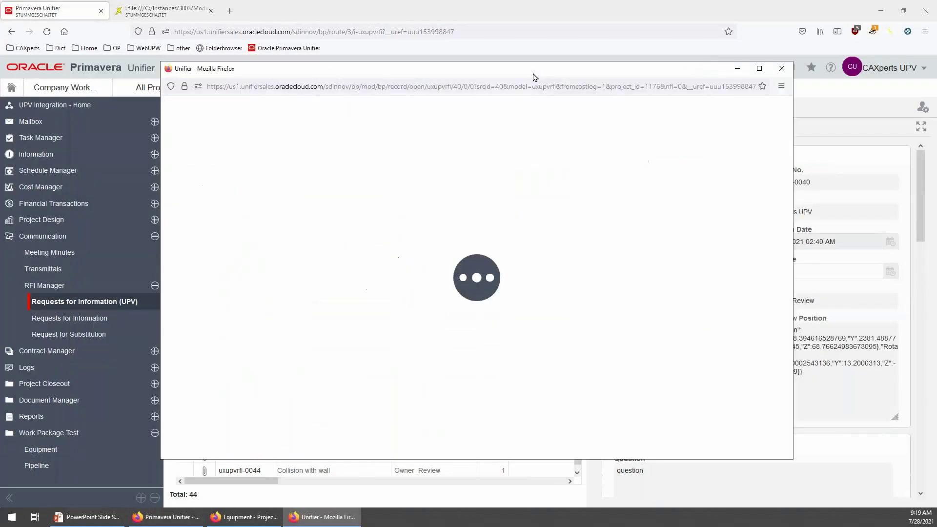
drag(533, 77, 530, 49)
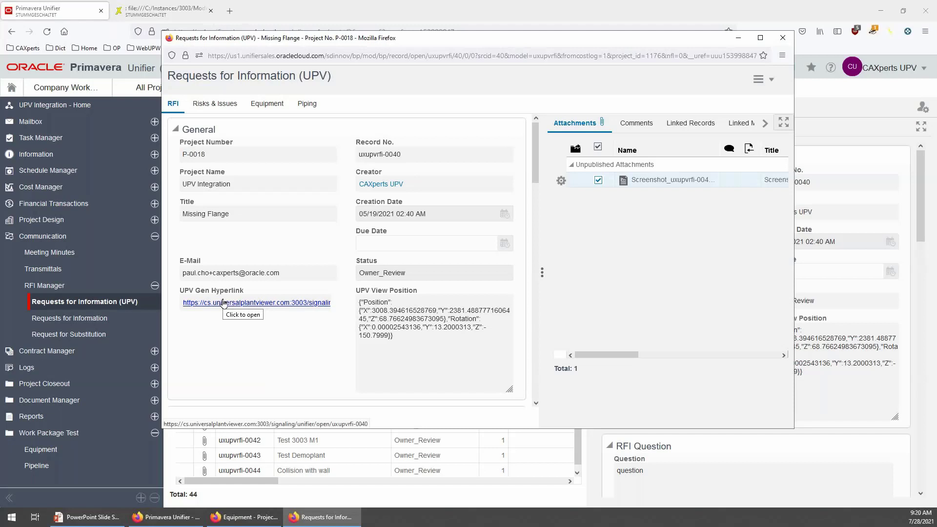
- Follow the RFI's UPV Gen Hyperlink to its stored 3D view and arrange the narrowed record window beside the model
click(223, 303)
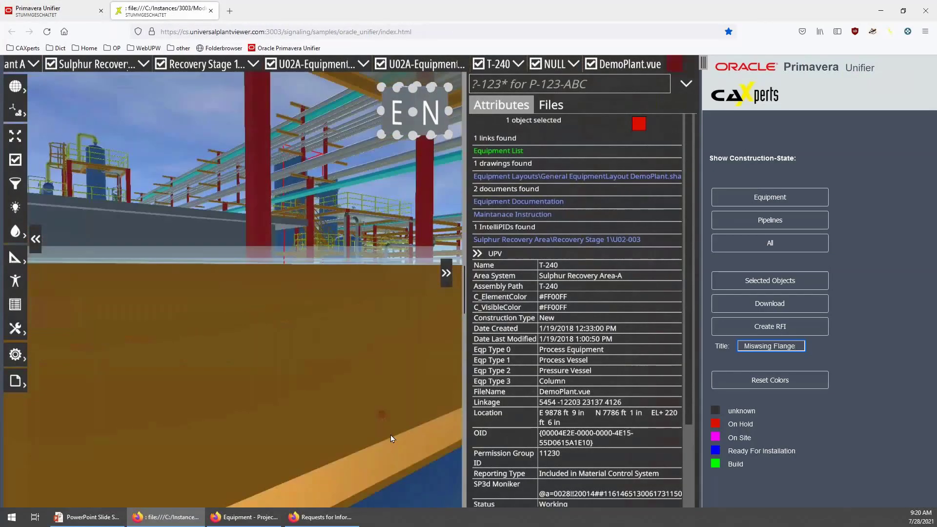
click(321, 517)
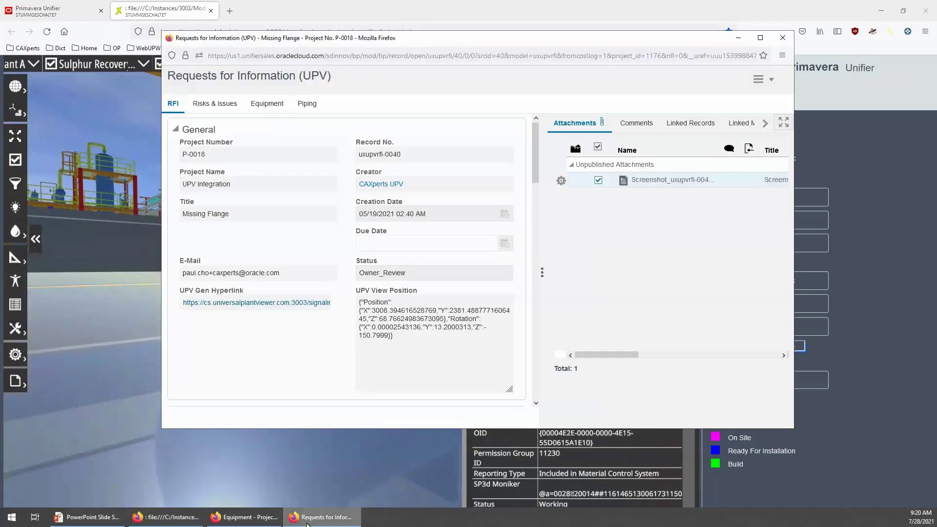
drag(409, 43, 541, 23)
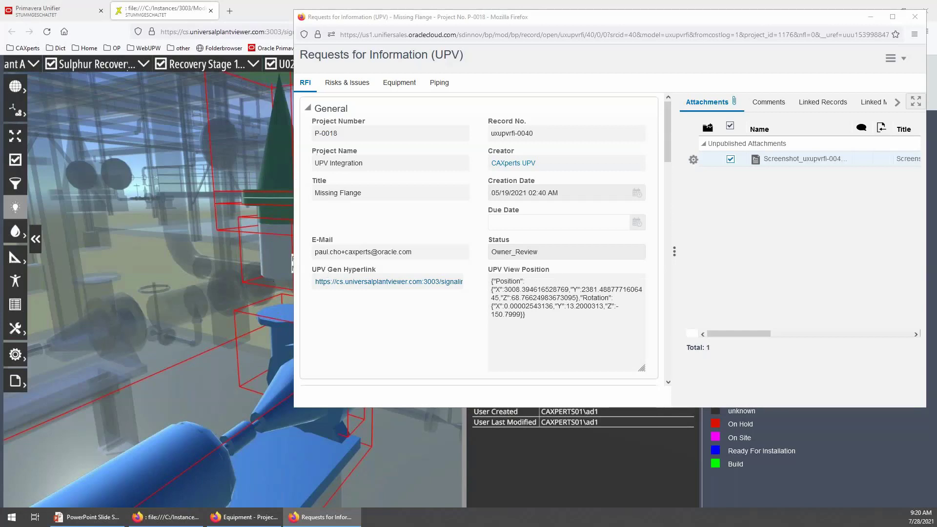
drag(294, 264, 352, 178)
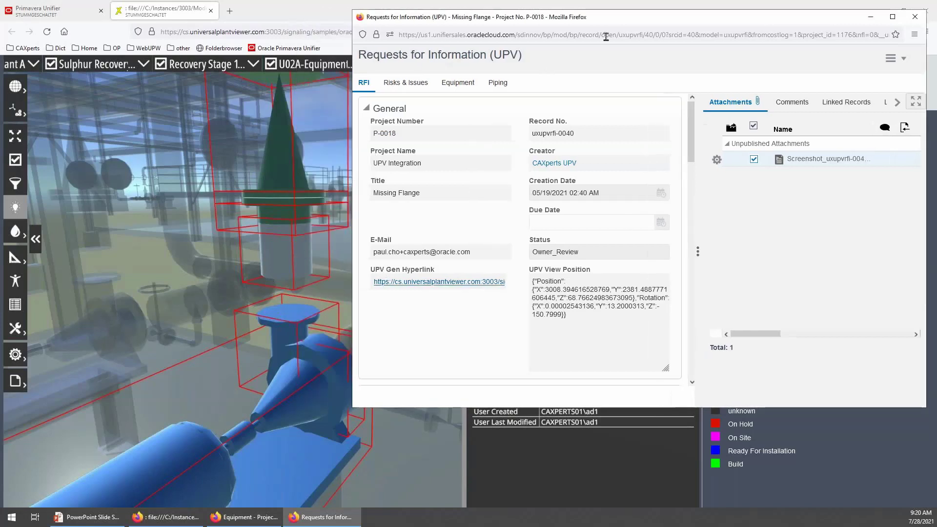
- View the screenshot Screenshot_uxupvrfi-0040.jpg attached to the Missing Flange RFI, and close the file viewer
drag(612, 26, 550, 33)
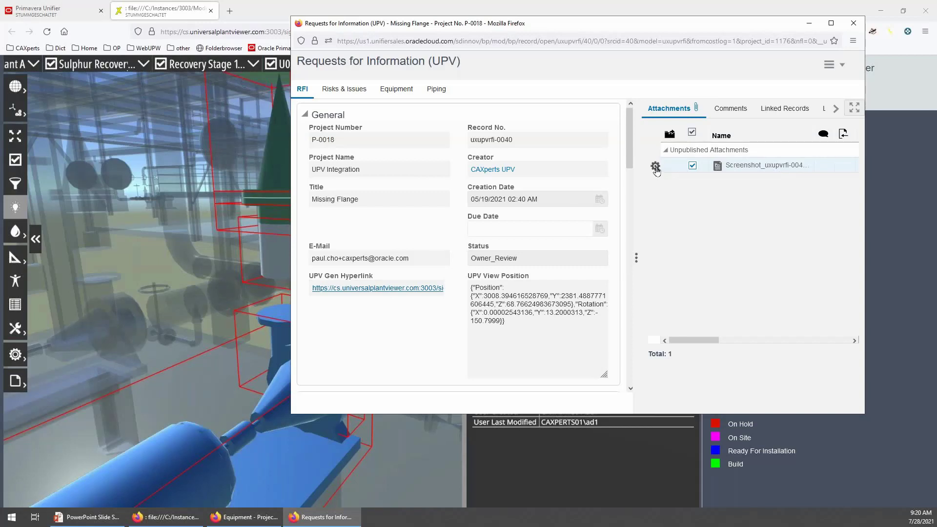
click(655, 167)
click(648, 181)
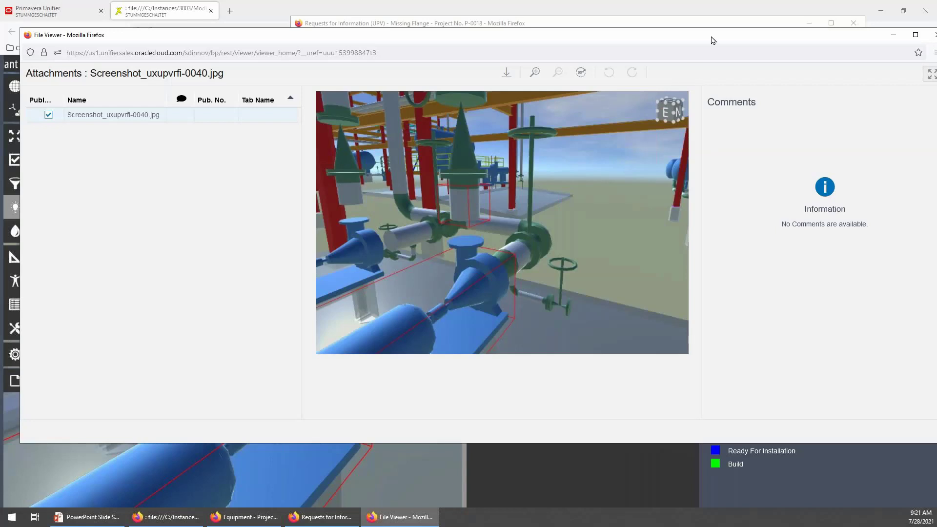
drag(713, 37, 697, 41)
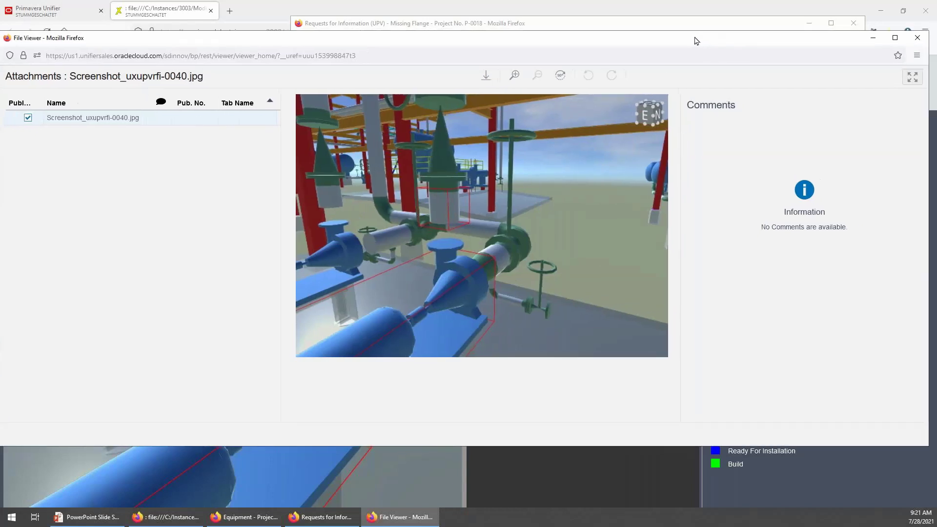
click(926, 41)
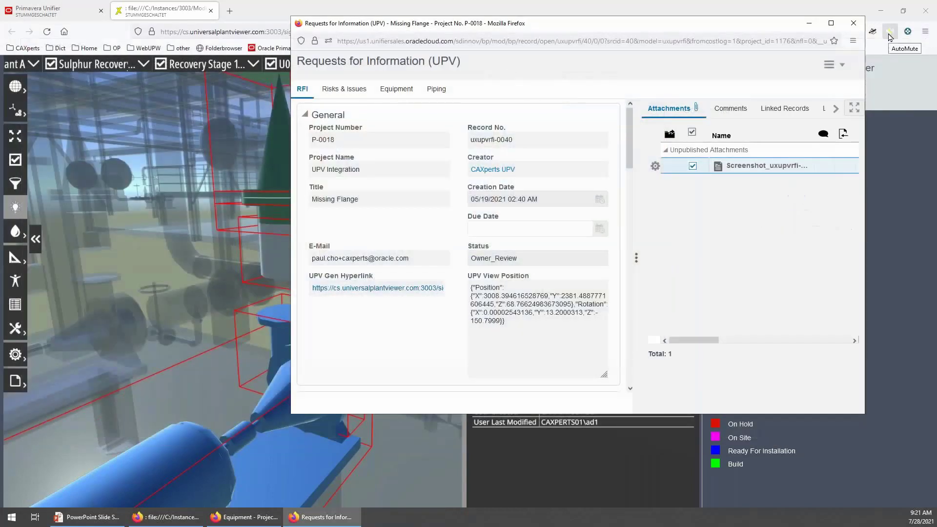